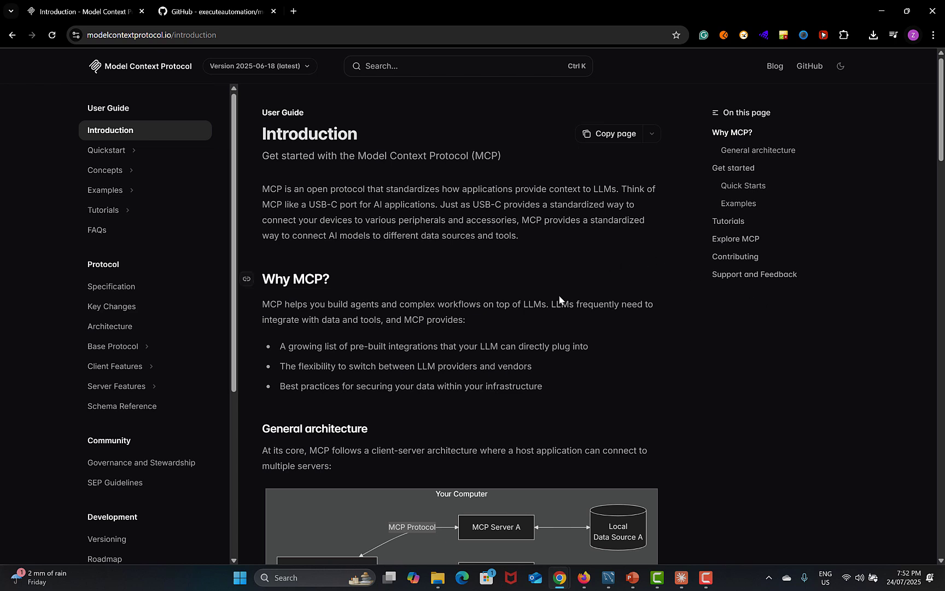
Read the MCP introduction, highlighting key lines, then move to the mcp-database-server GitHub tab
left_click_drag(358, 156, 484, 157)
left_click(513, 177)
left_click_drag(590, 219, 645, 220)
left_click_drag(269, 236, 525, 239)
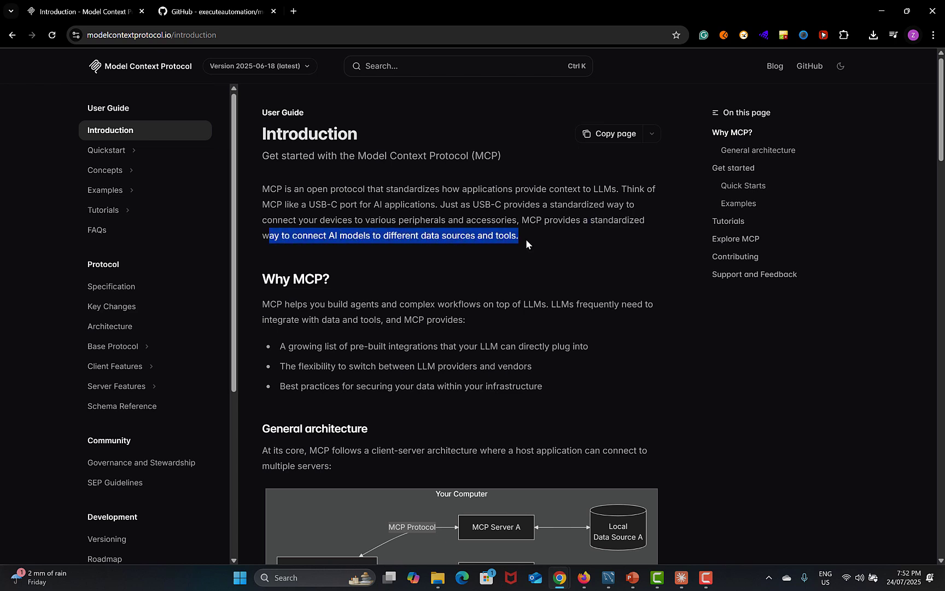
left_click(579, 279)
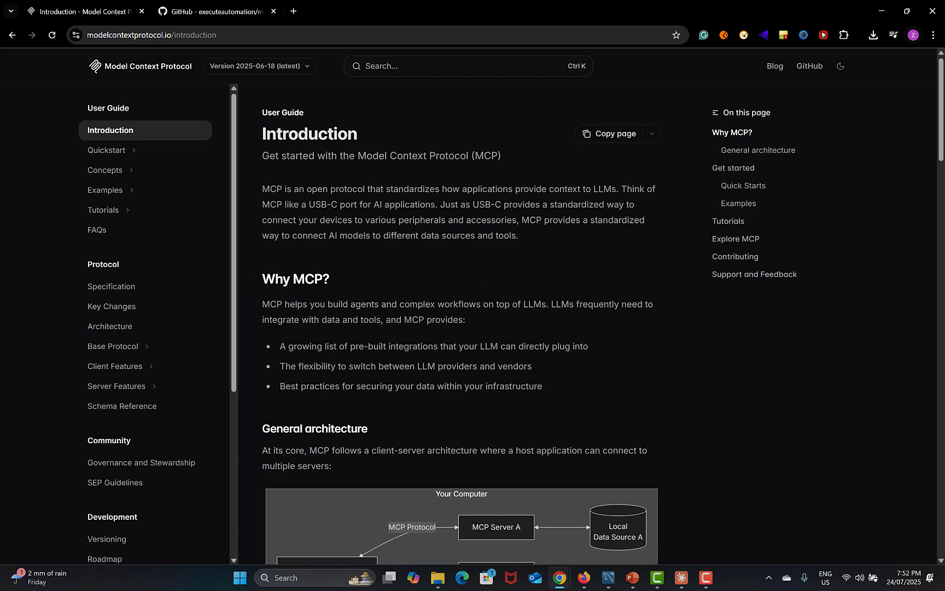
left_click(209, 14)
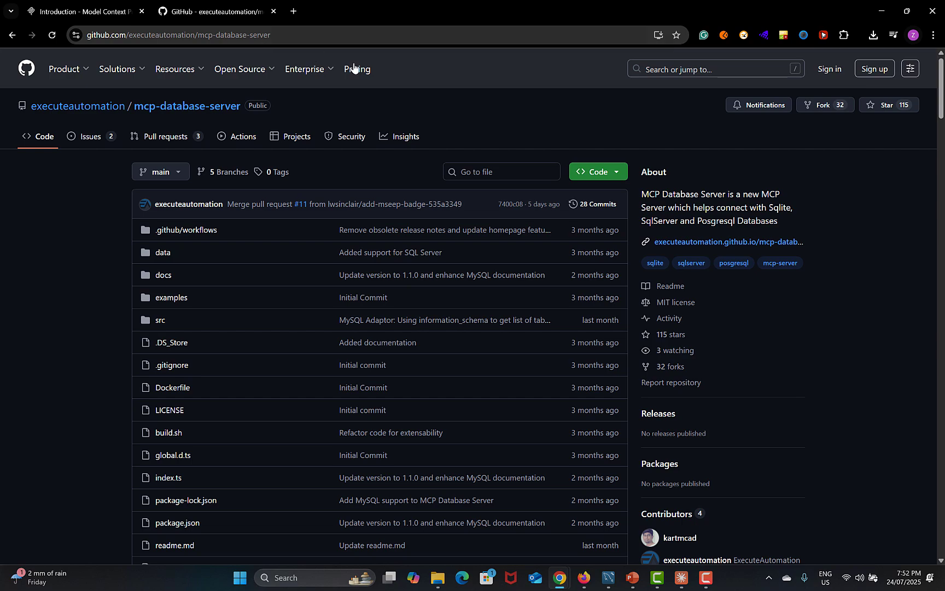
Scroll the README to Configuring Claude Desktop and copy the Direct Usage Configuration JSON block
scroll(106, 283, "down", 8)
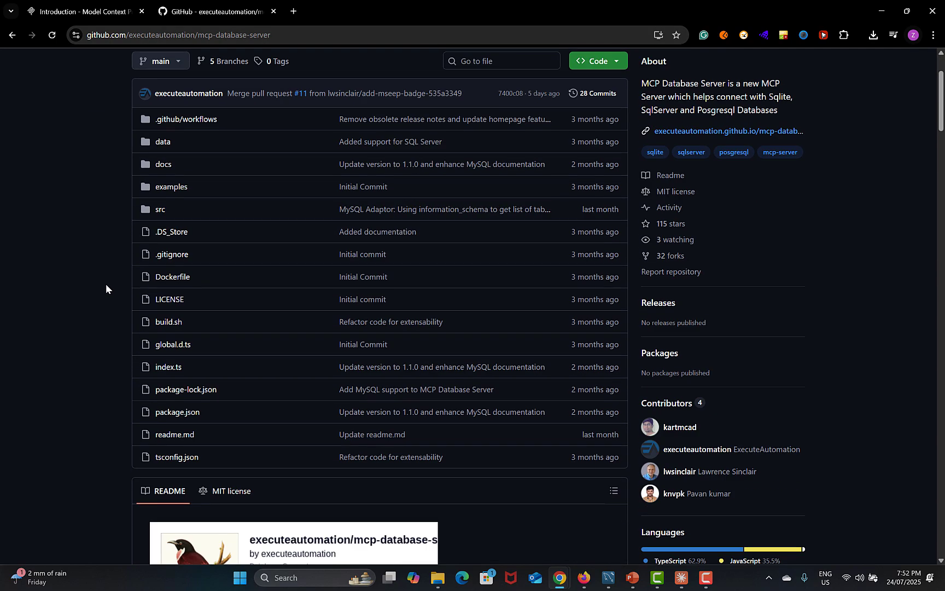
scroll(105, 285, "down", 10)
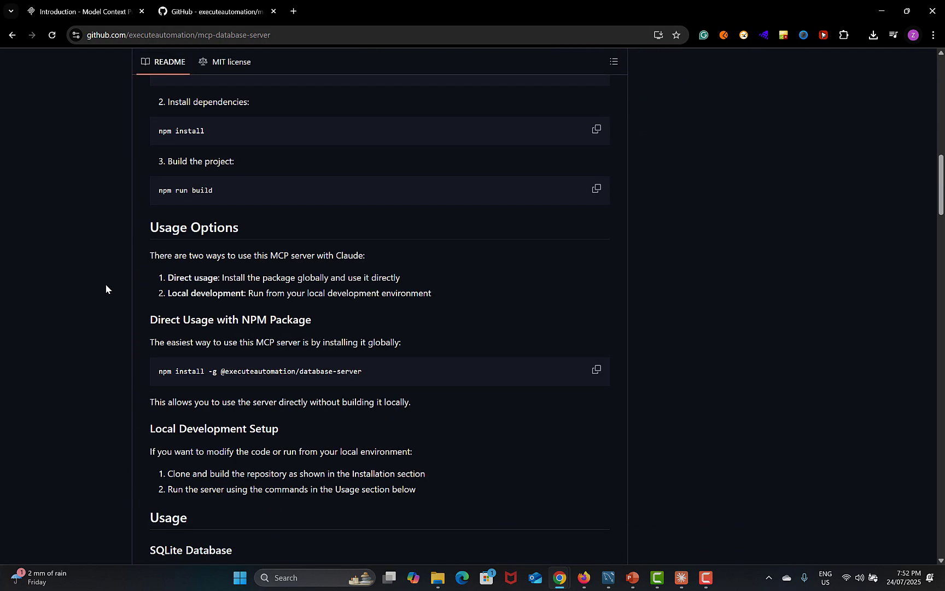
scroll(105, 286, "down", 13)
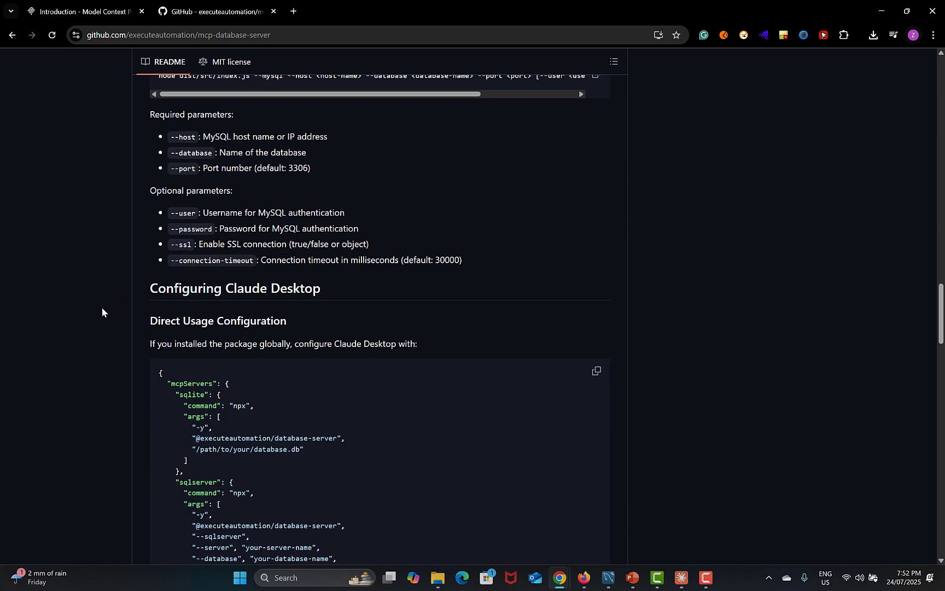
scroll(102, 308, "down", 1)
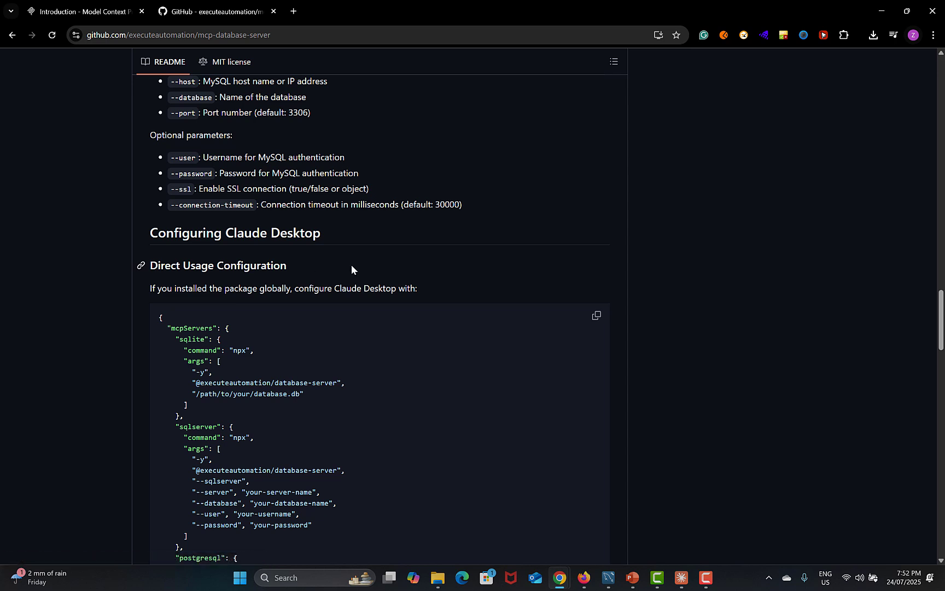
scroll(353, 280, "down", 3)
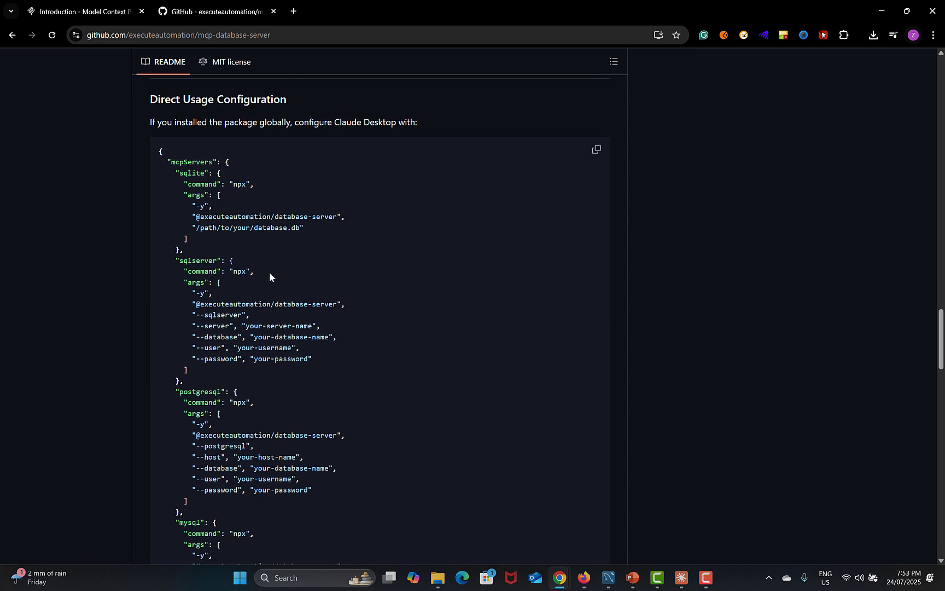
scroll(197, 302, "down", 3)
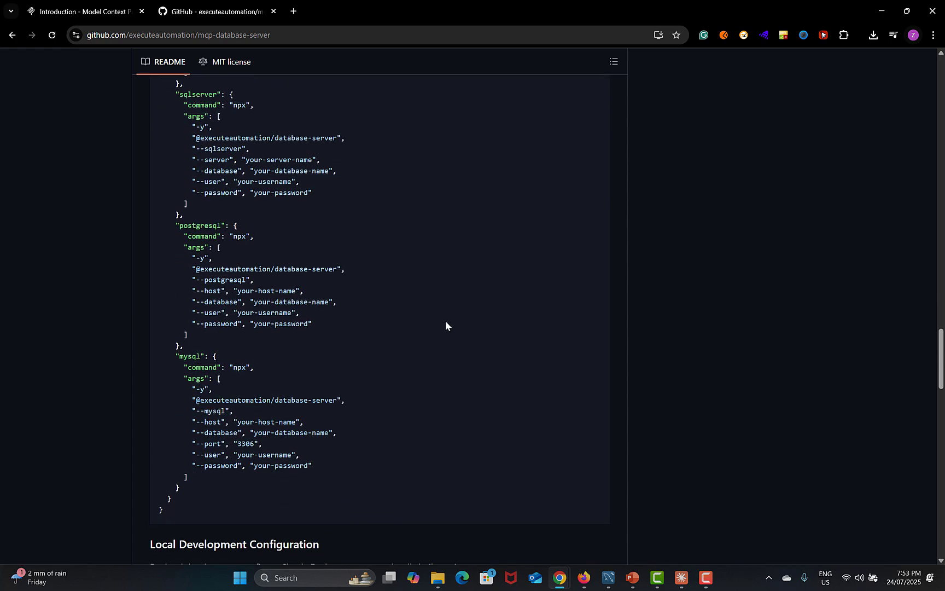
left_click_drag(176, 356, 312, 459)
left_click(431, 466)
scroll(437, 422, "down", 1)
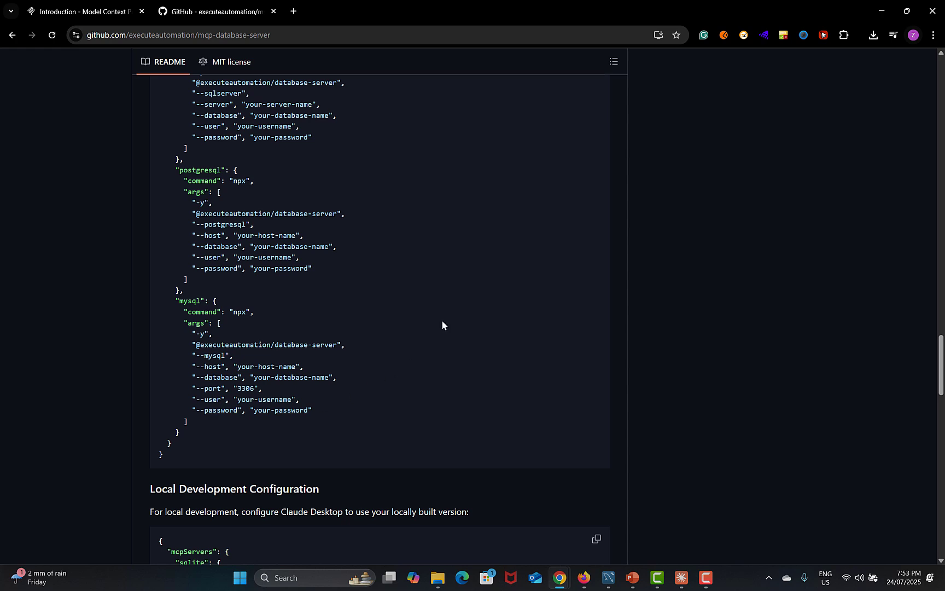
scroll(534, 265, "up", 5)
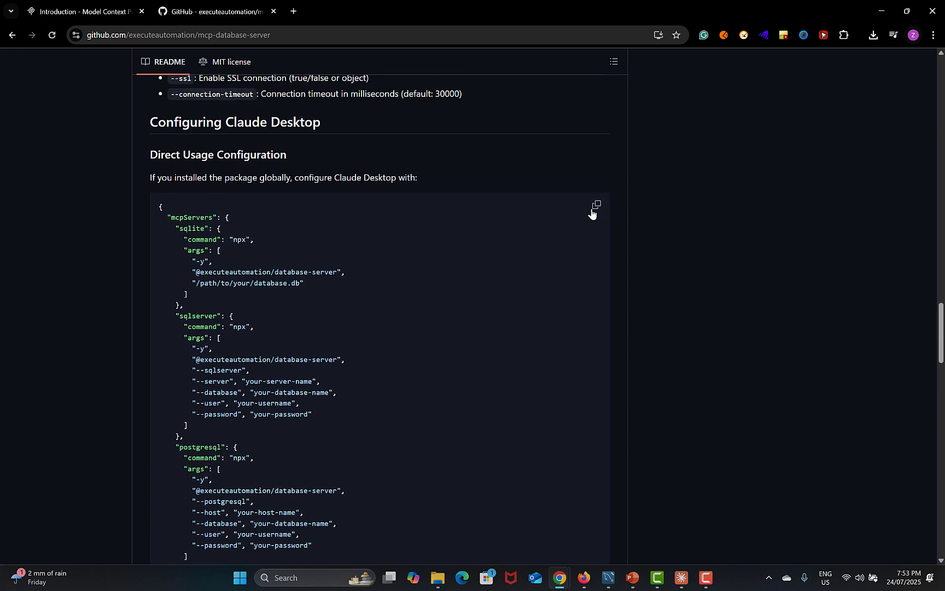
left_click(595, 206)
Use Claude's Settings > Developer > Edit Config to reveal claude_desktop_config.json in AppData
left_click(681, 577)
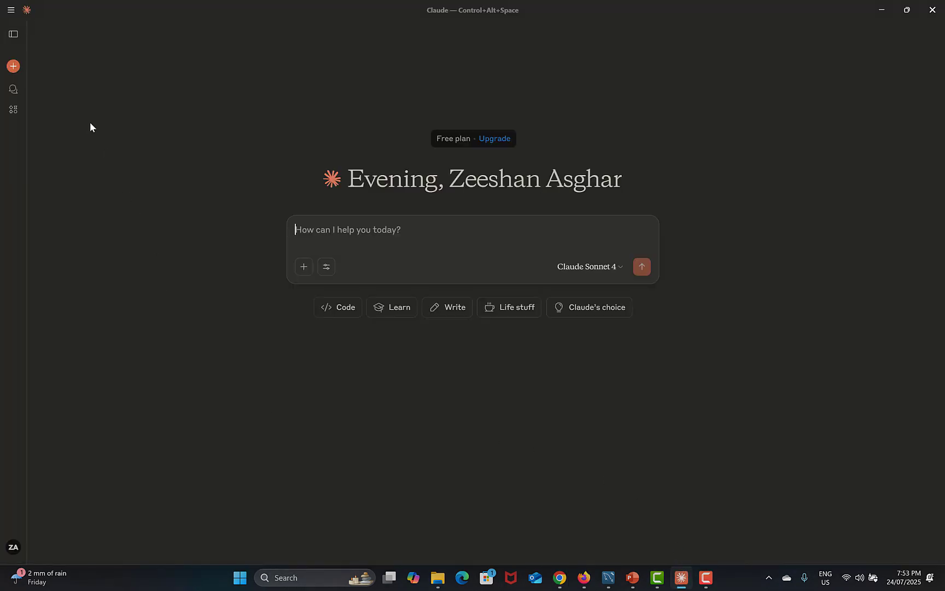
left_click(14, 11)
mouse_move(40, 26)
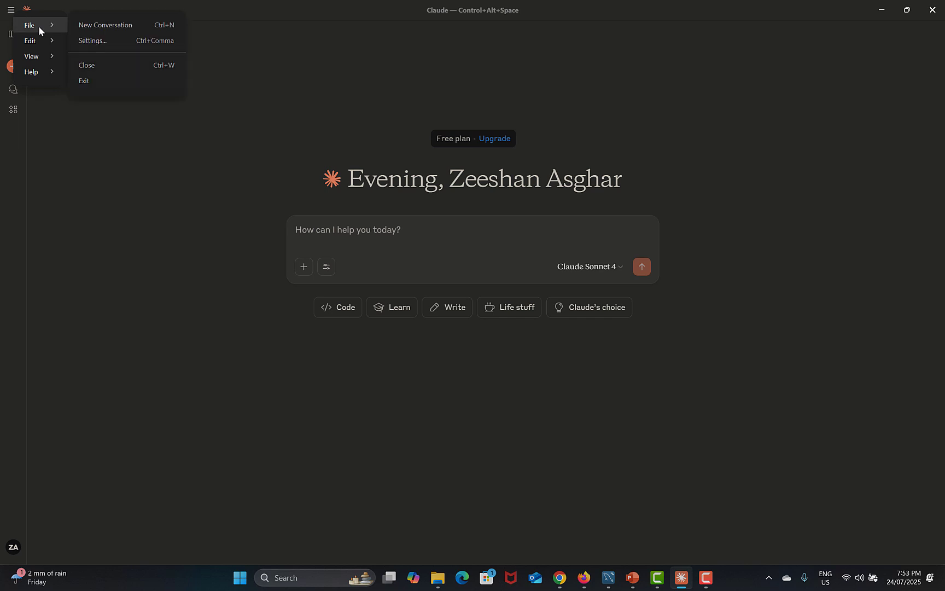
left_click(114, 40)
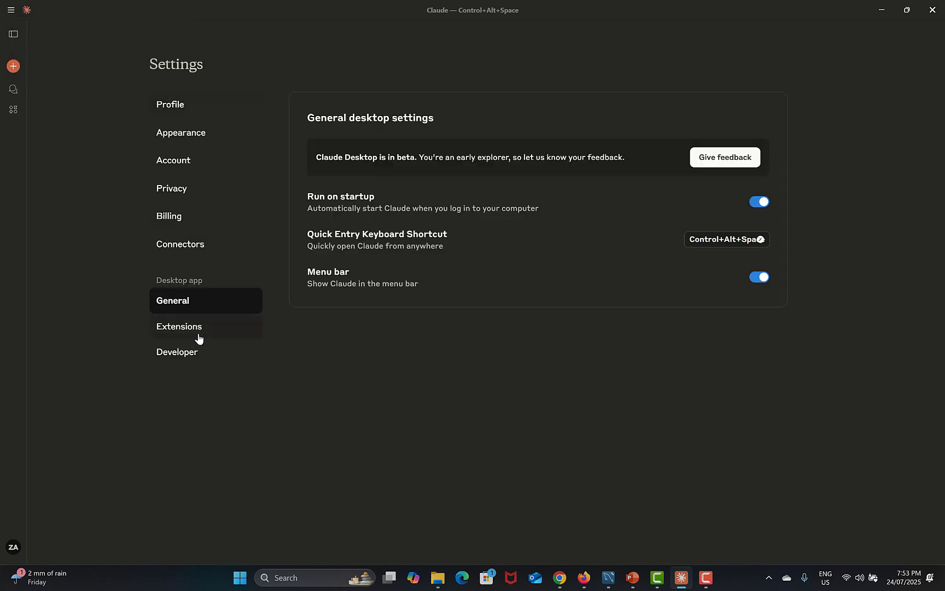
left_click(181, 354)
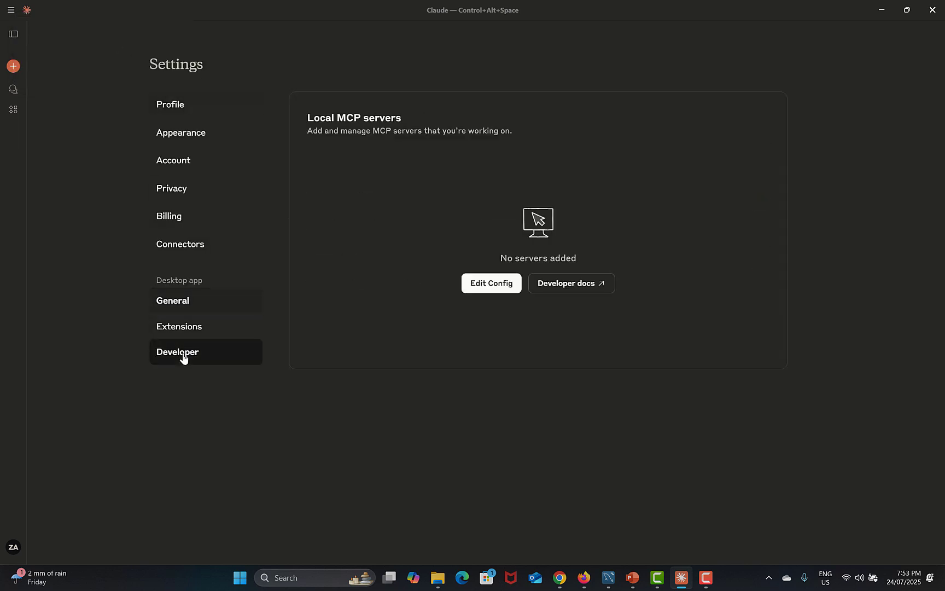
left_click(489, 289)
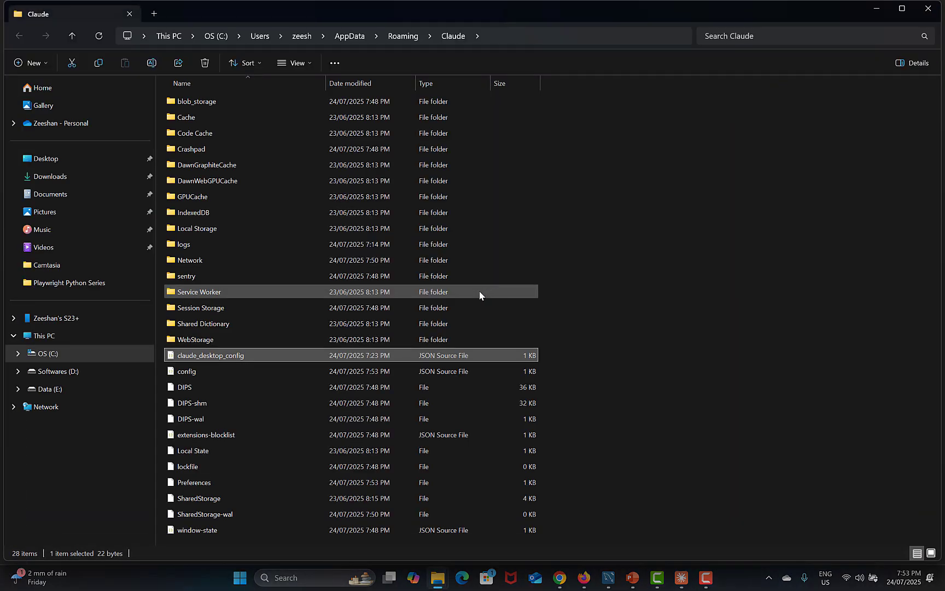
Open claude_desktop_config.json in VS Code and replace its contents with the copied mcpServers config
double_click(180, 357)
left_click_drag(109, 112, 67, 84)
key("ctrl+v")
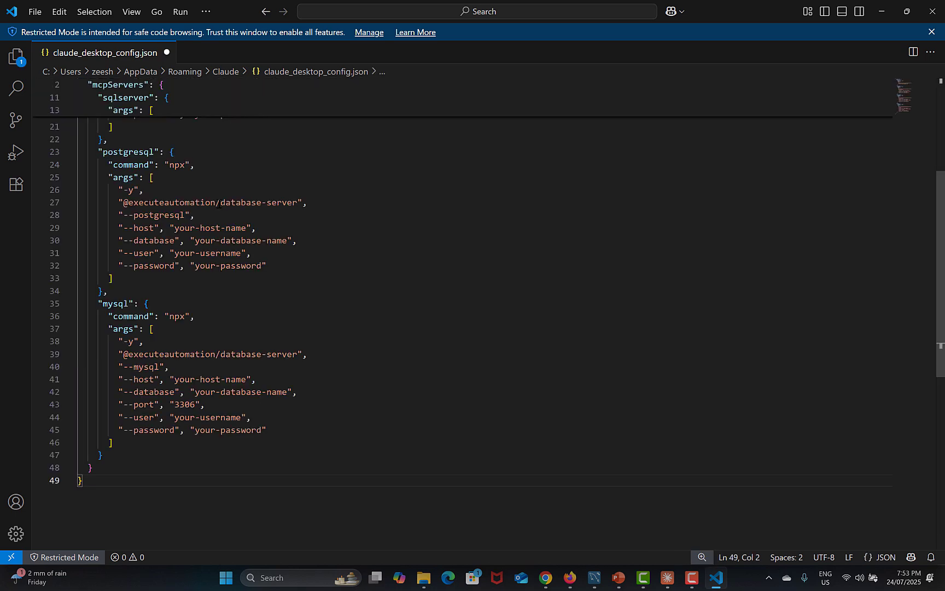
Delete the sqlite, sqlserver and postgresql blocks so only the mysql entry remains
scroll(139, 313, "up", 2)
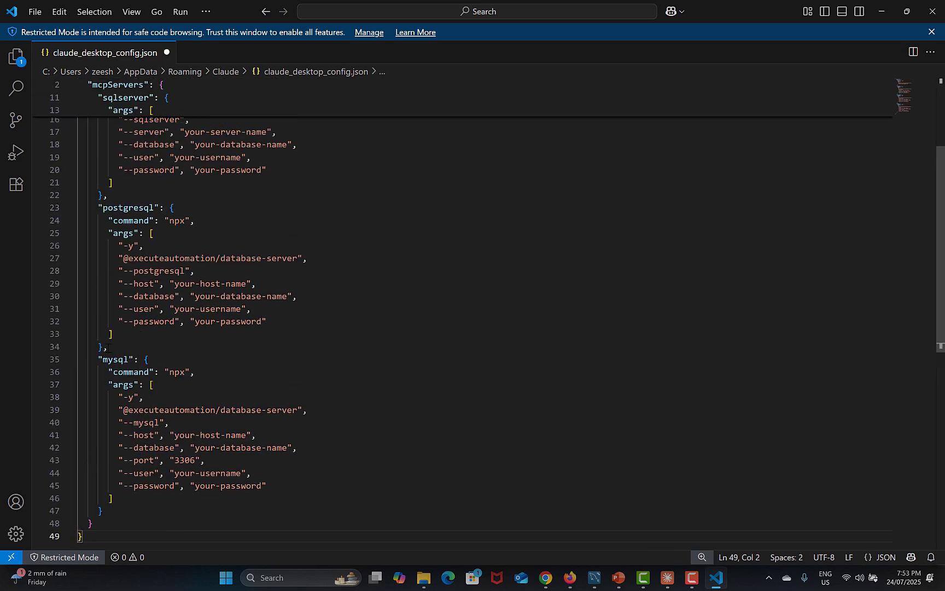
left_click_drag(107, 346, 96, 112)
key("BackSpace")
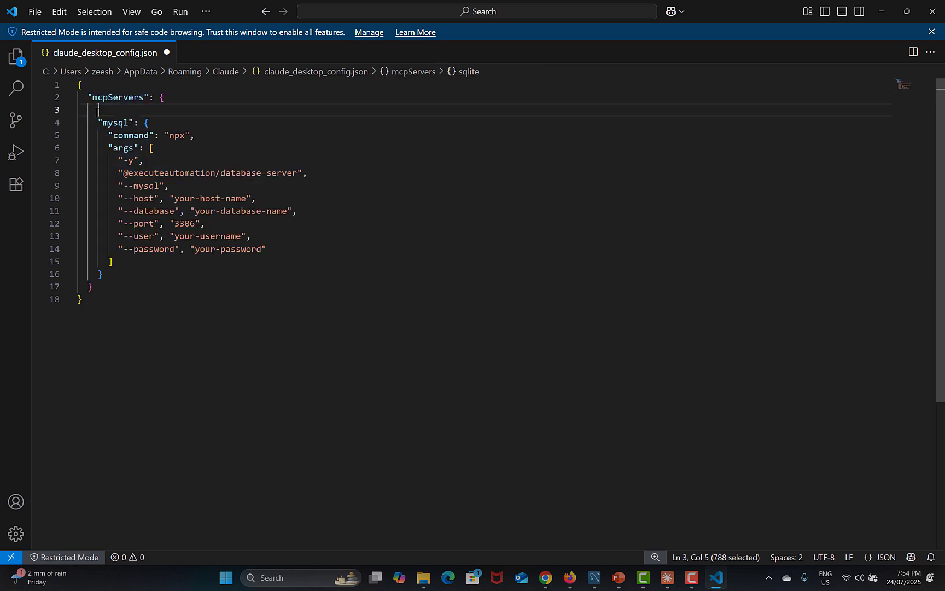
key("BackSpace")
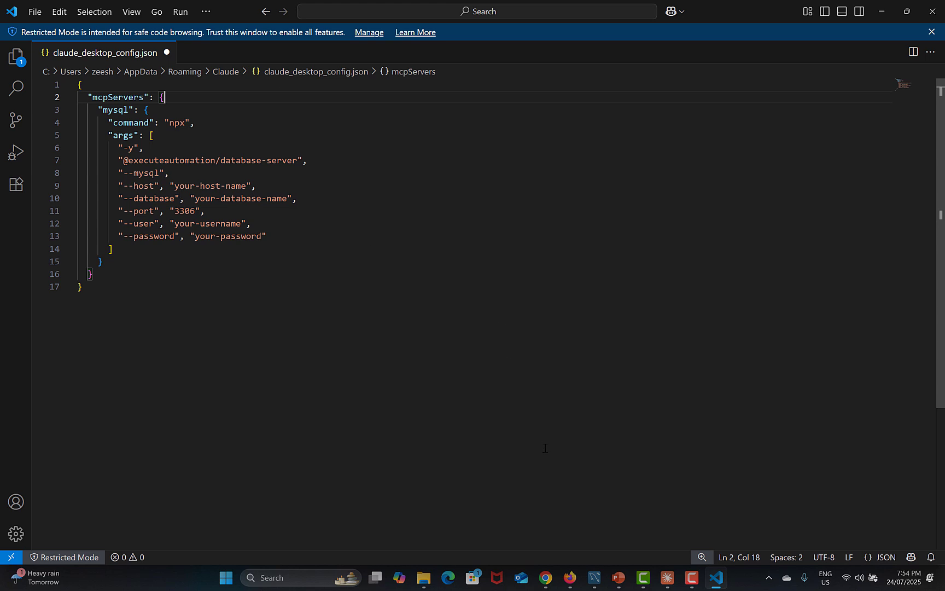
left_click(595, 578)
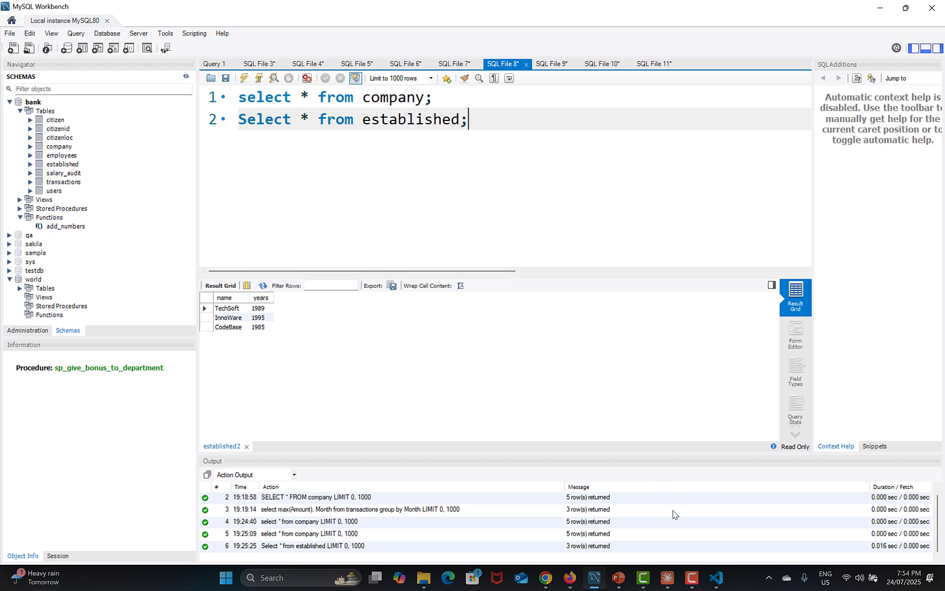
left_click(716, 579)
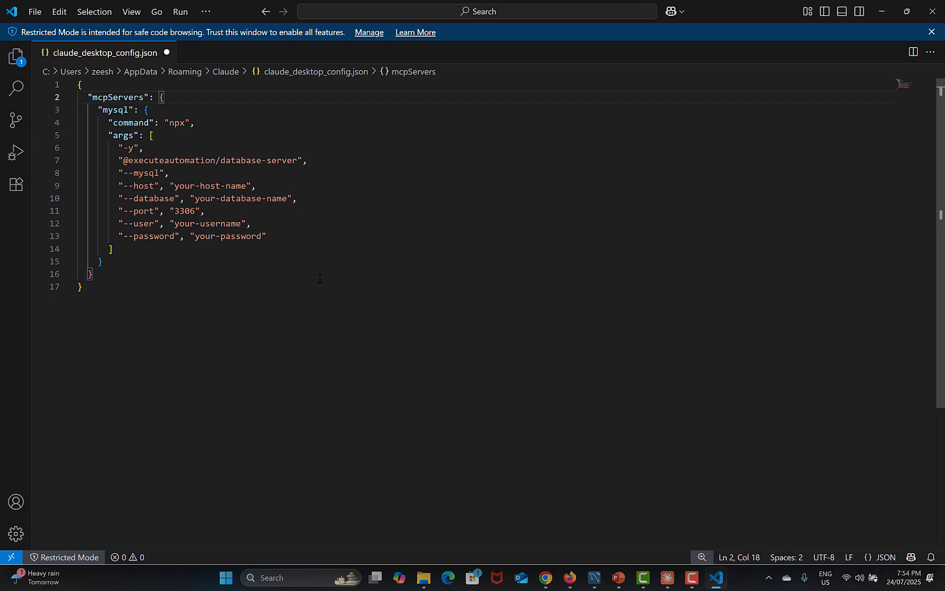
Set host to localhost and database to bank, enter the database username and password, then save
left_click_drag(174, 186, 246, 185)
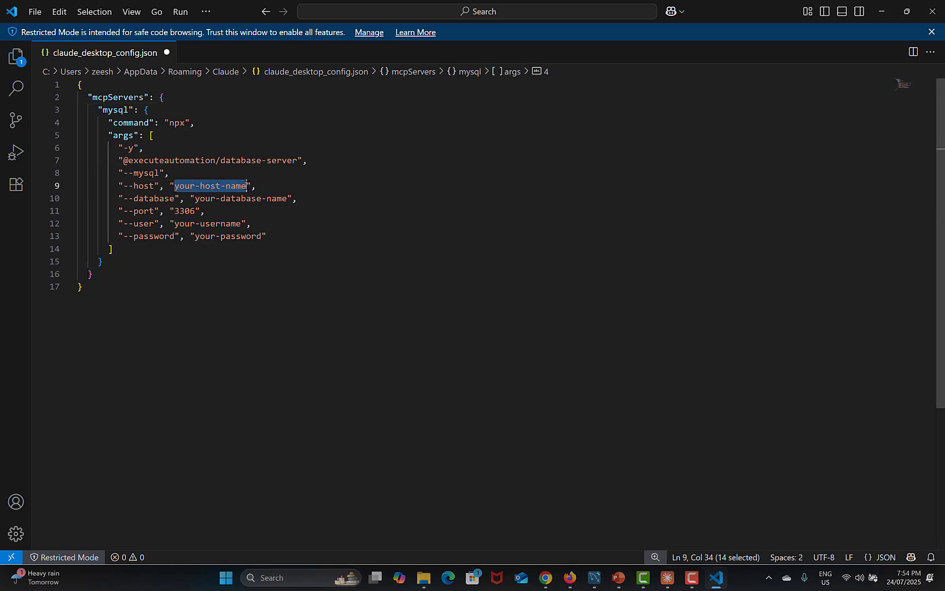
type("localhos")
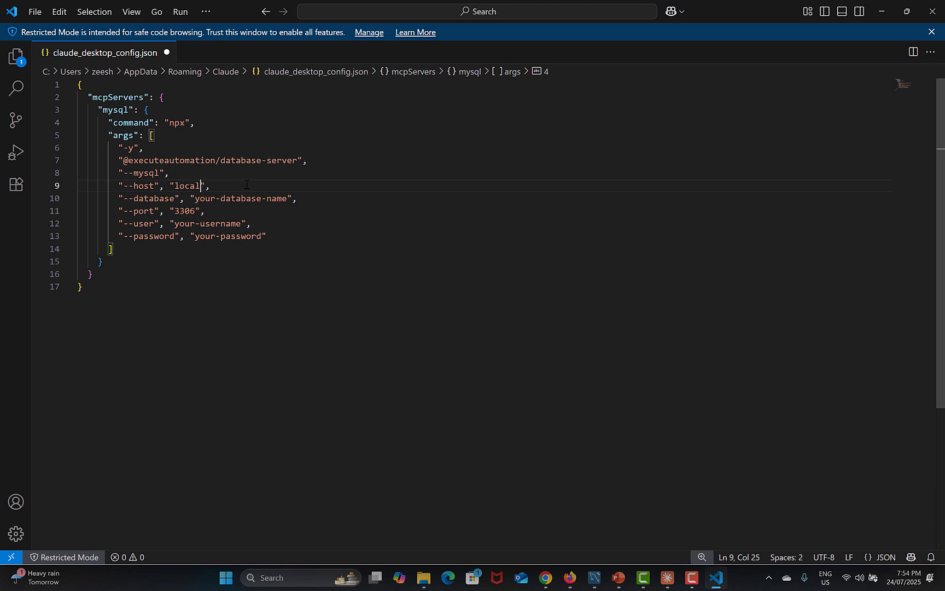
type("t")
left_click_drag(195, 198, 287, 198)
type("bank")
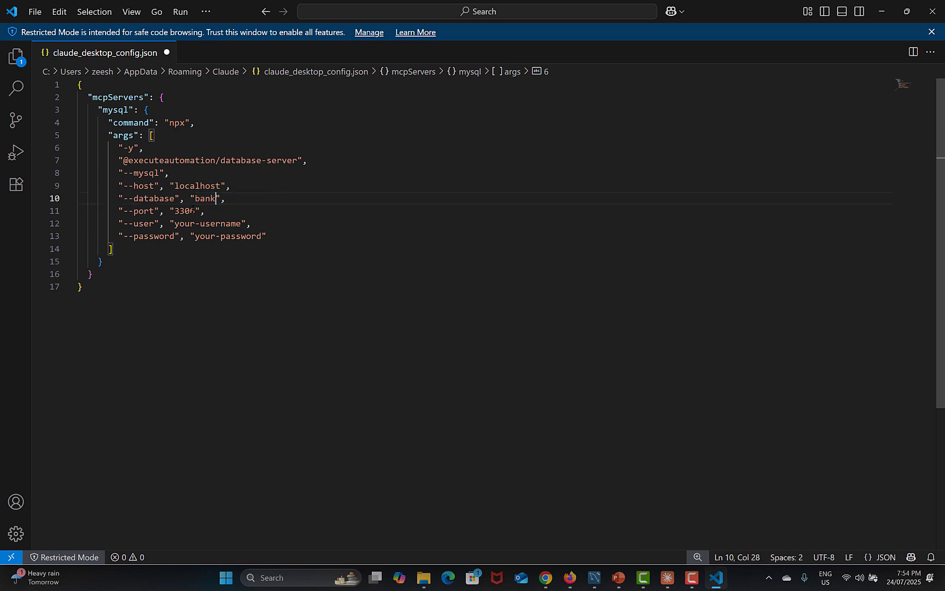
left_click_drag(174, 224, 241, 223)
type("root")
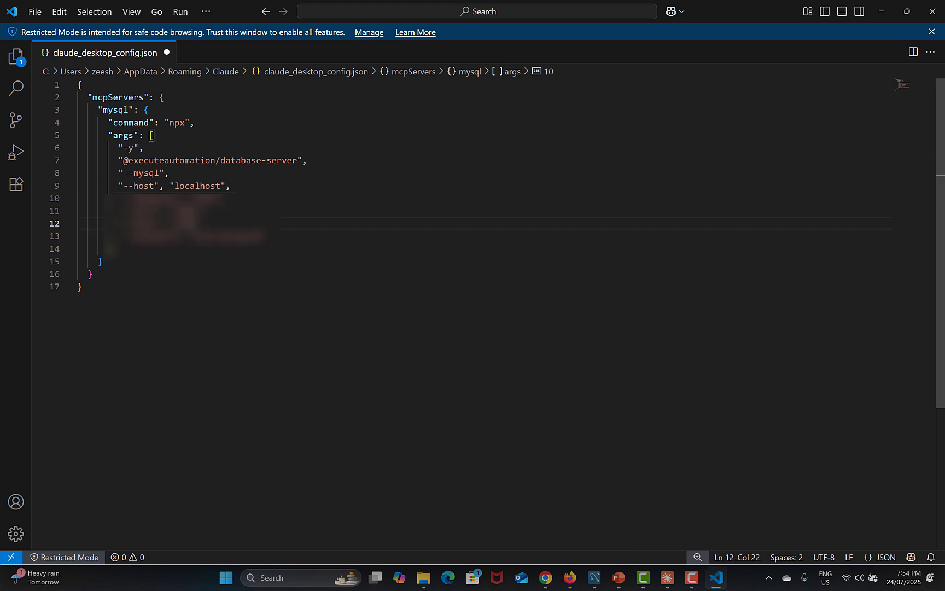
left_click_drag(194, 236, 259, 236)
type("root")
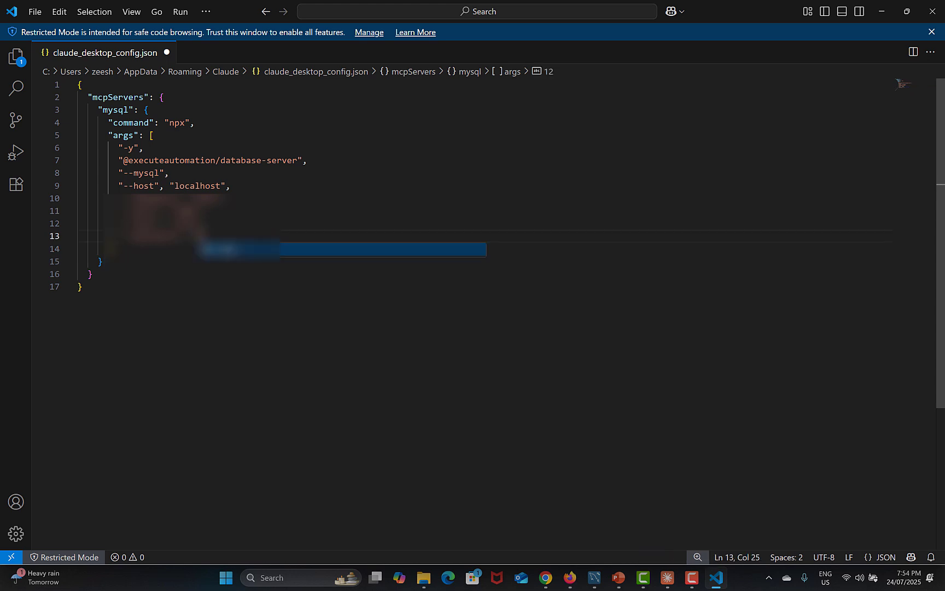
left_click(437, 378)
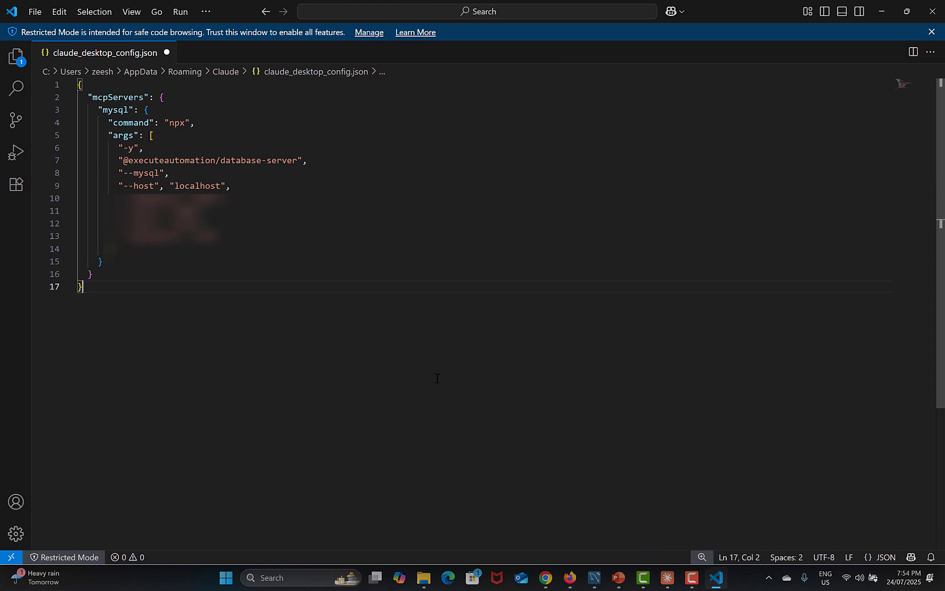
key("ctrl+s")
Close VS Code and fully quit Claude via File > Exit
left_click(931, 11)
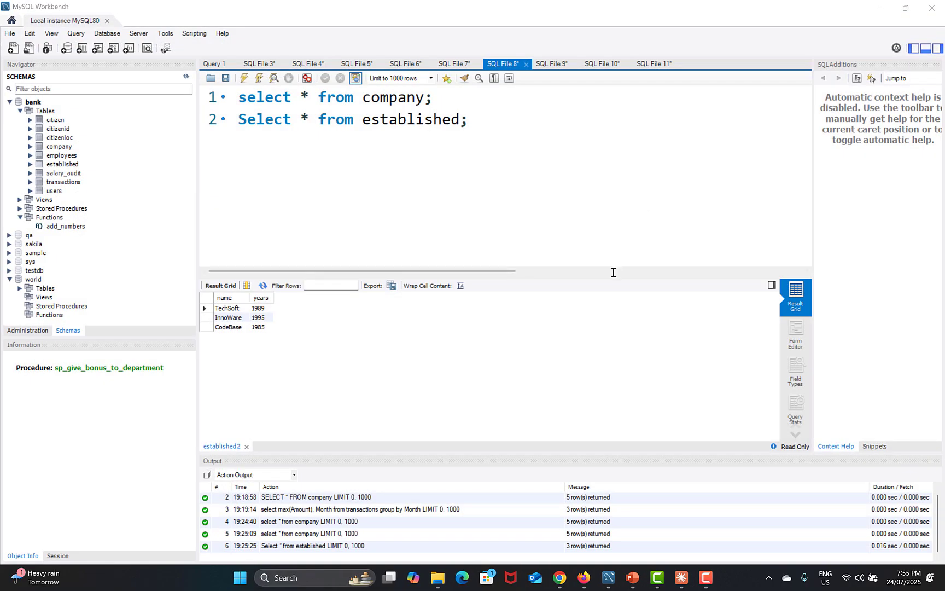
left_click(681, 577)
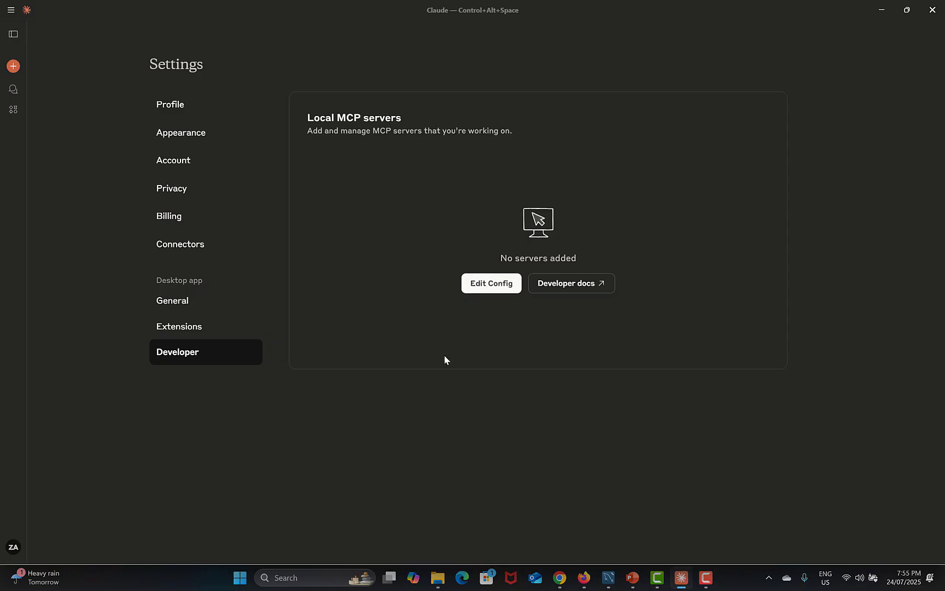
left_click(12, 11)
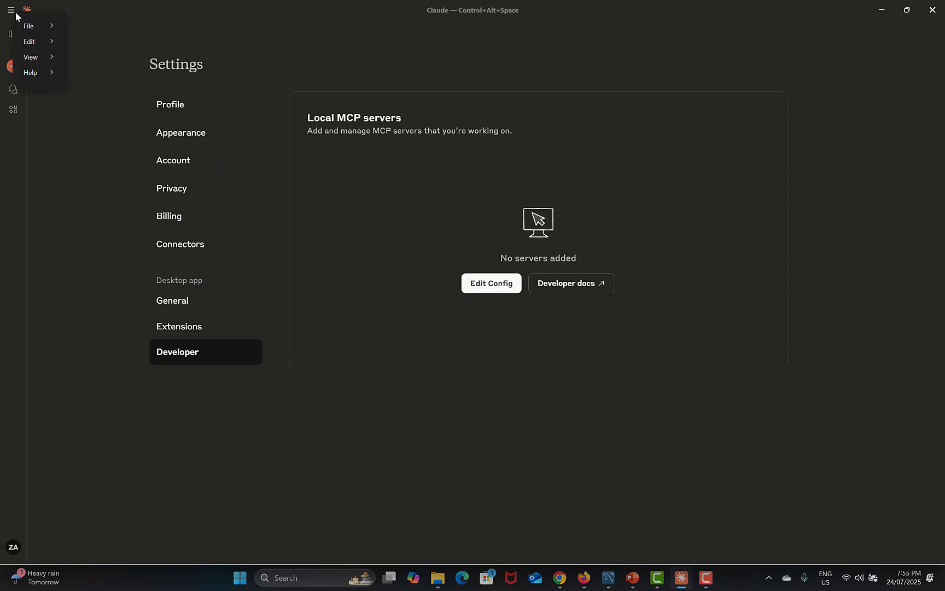
mouse_move(45, 27)
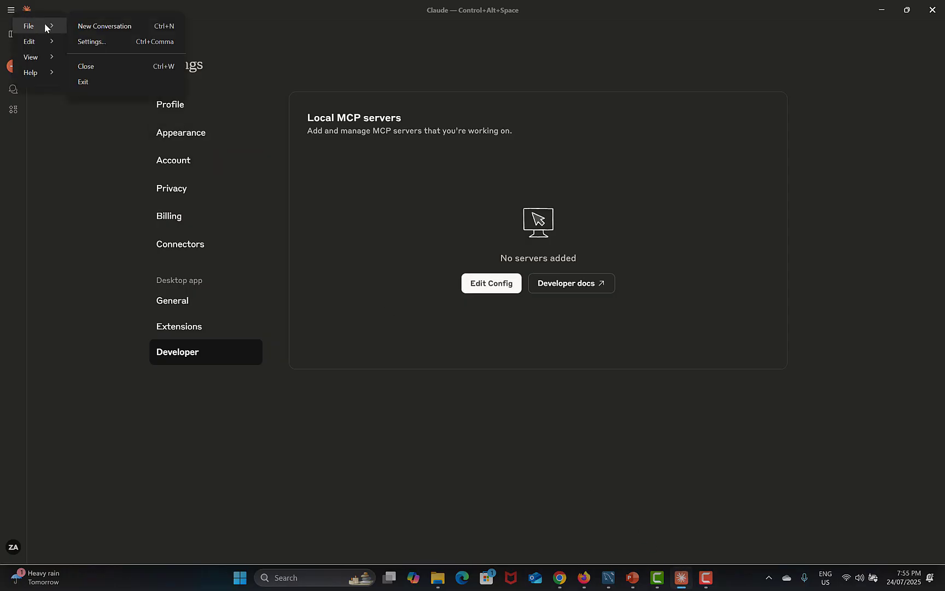
left_click(83, 82)
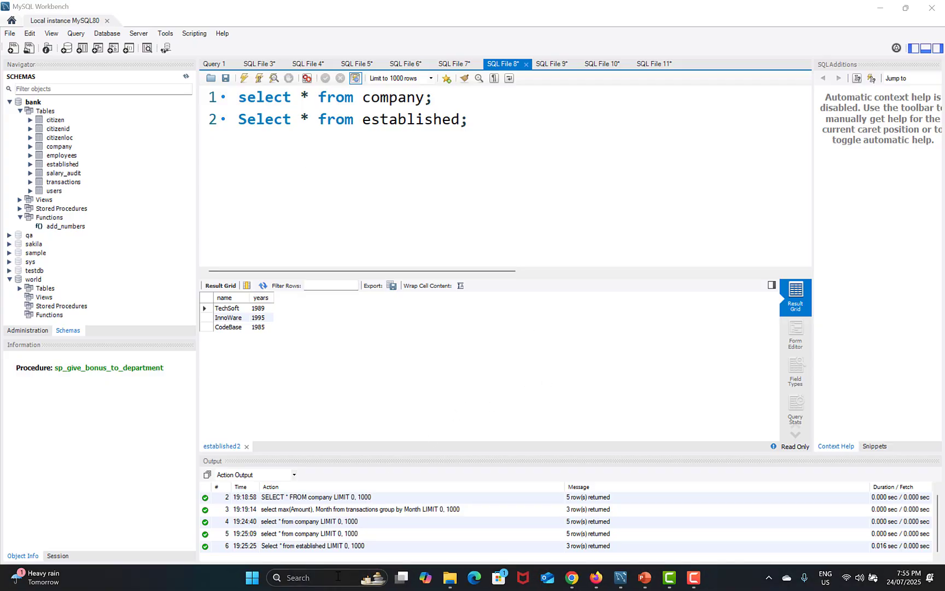
Relaunch Claude Desktop from Windows Search
left_click(298, 577)
left_click(317, 202)
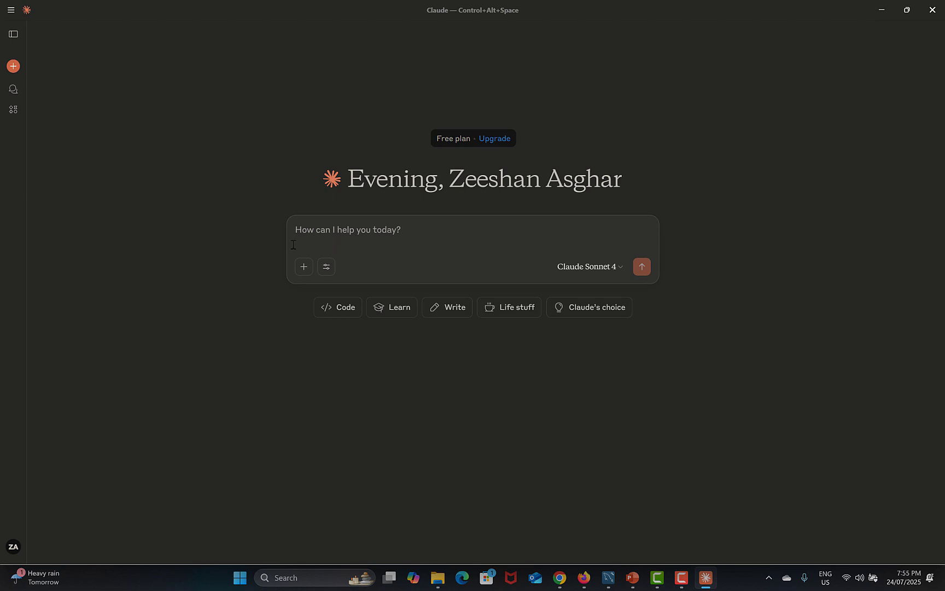
left_click(11, 11)
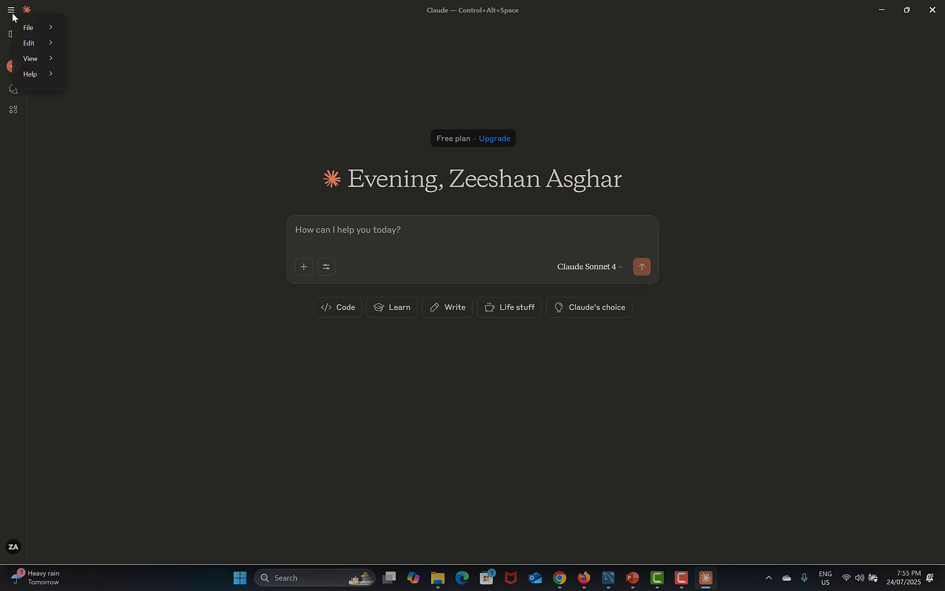
Check Settings > Developer to confirm the mysql MCP server is running
mouse_move(31, 30)
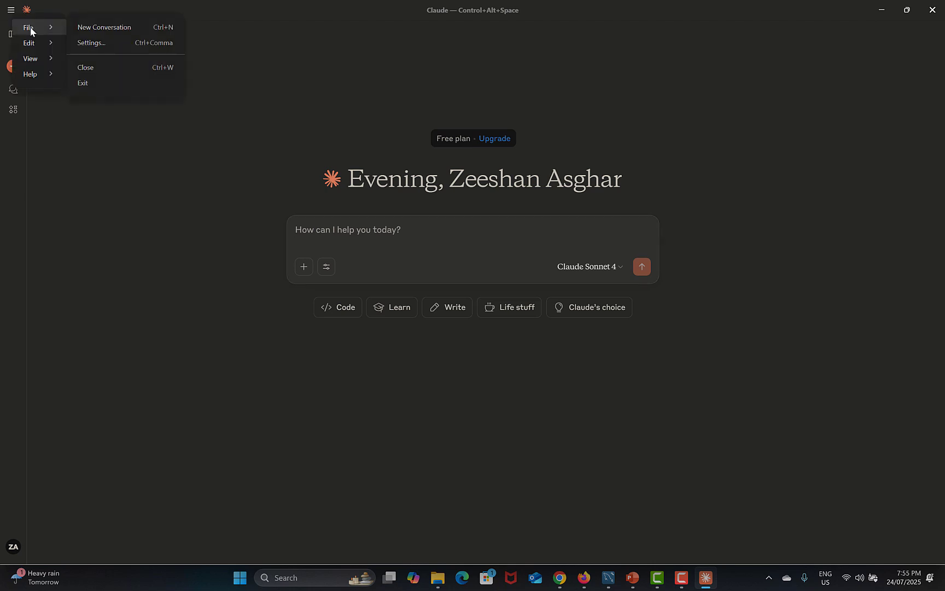
left_click(94, 44)
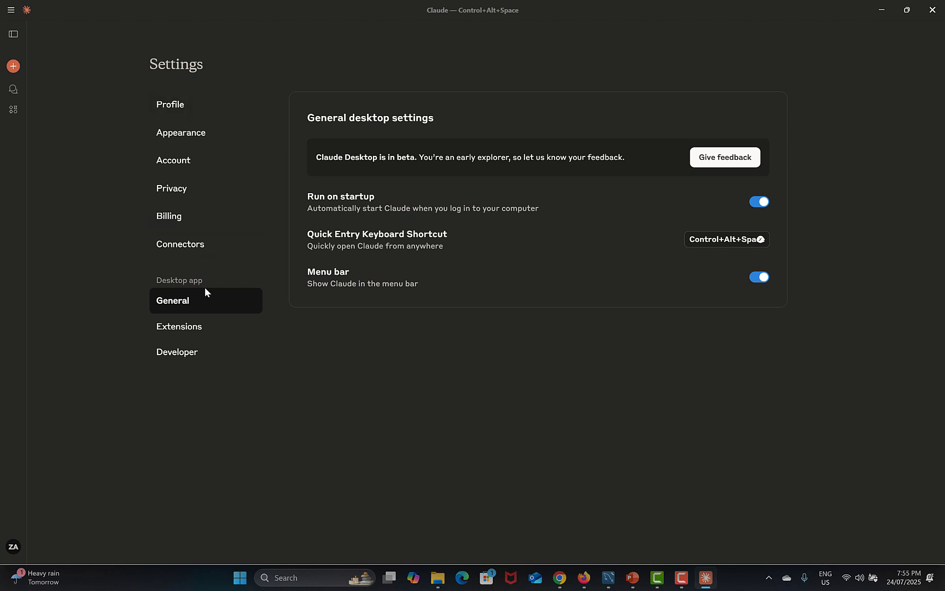
left_click(197, 354)
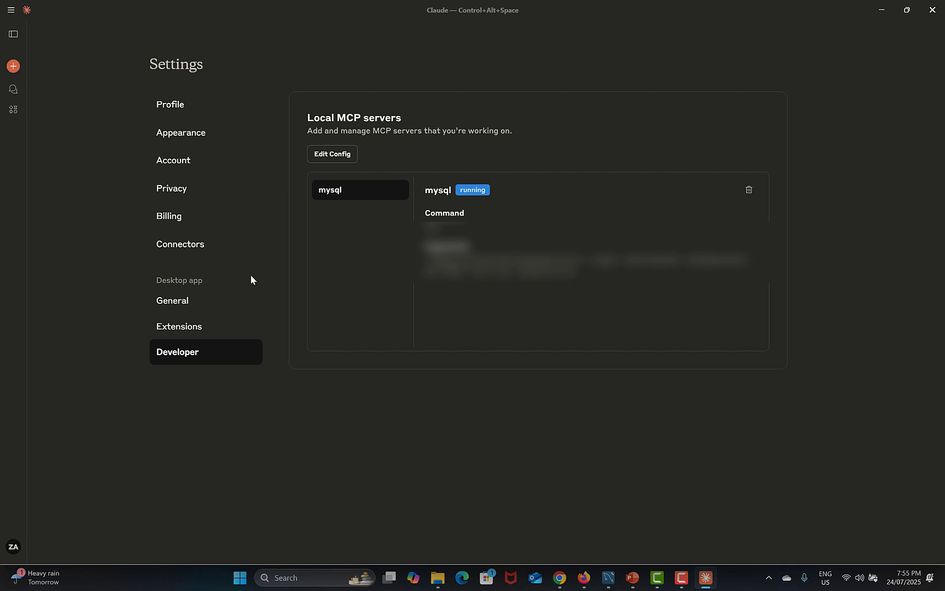
Start a new conversation and verify the mysql server's 10 tools are enabled under Search and tools
left_click(12, 11)
mouse_move(30, 28)
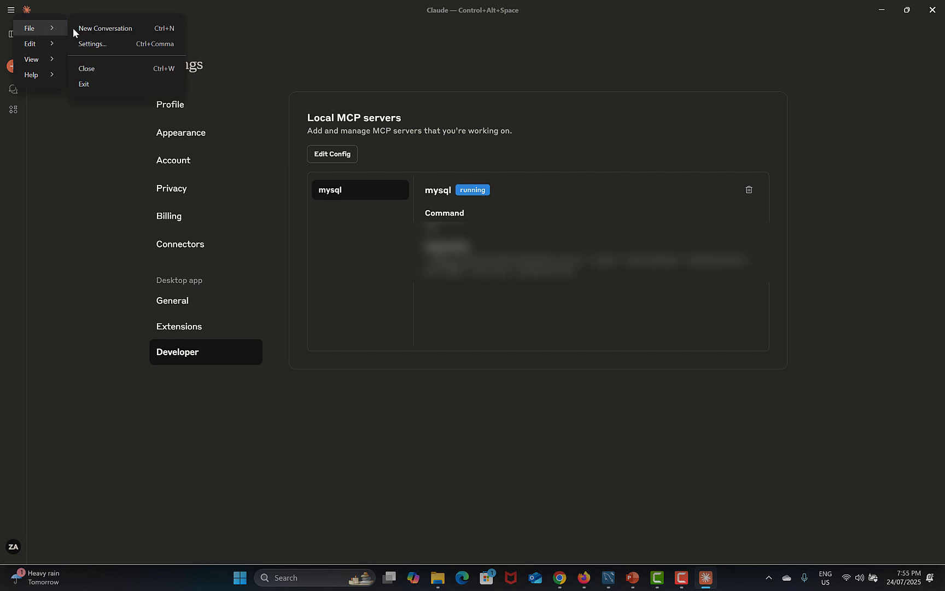
left_click(89, 29)
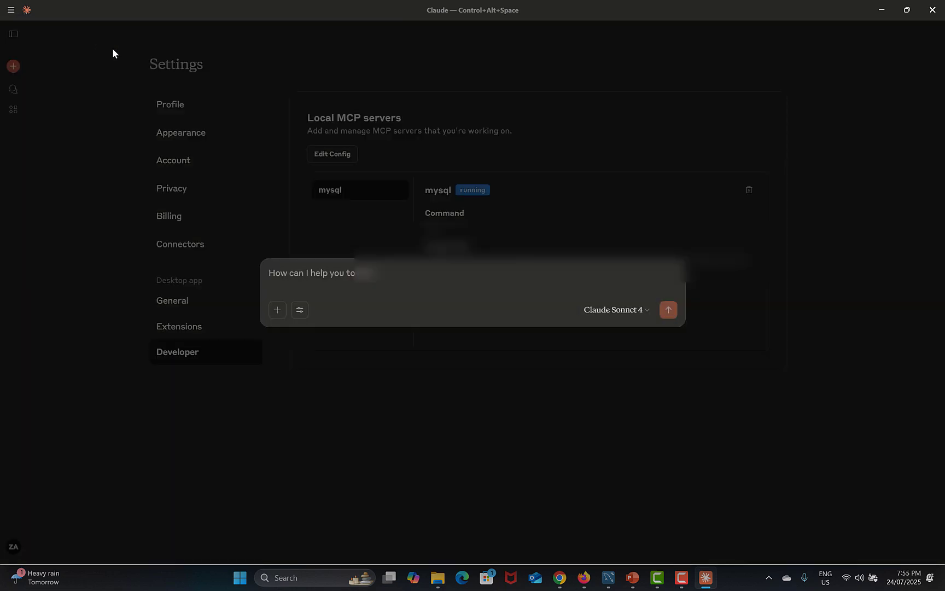
left_click(299, 311)
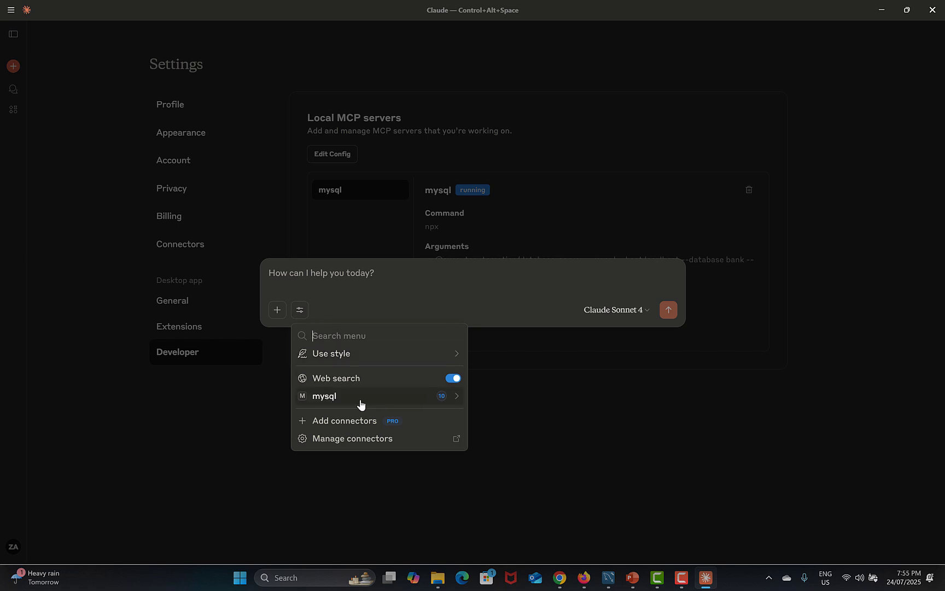
left_click(450, 402)
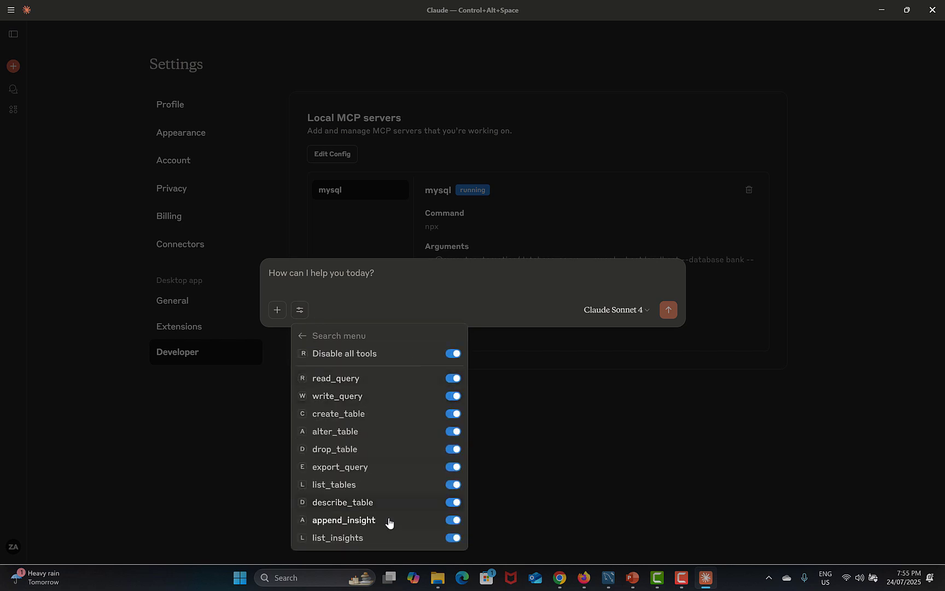
key("Escape")
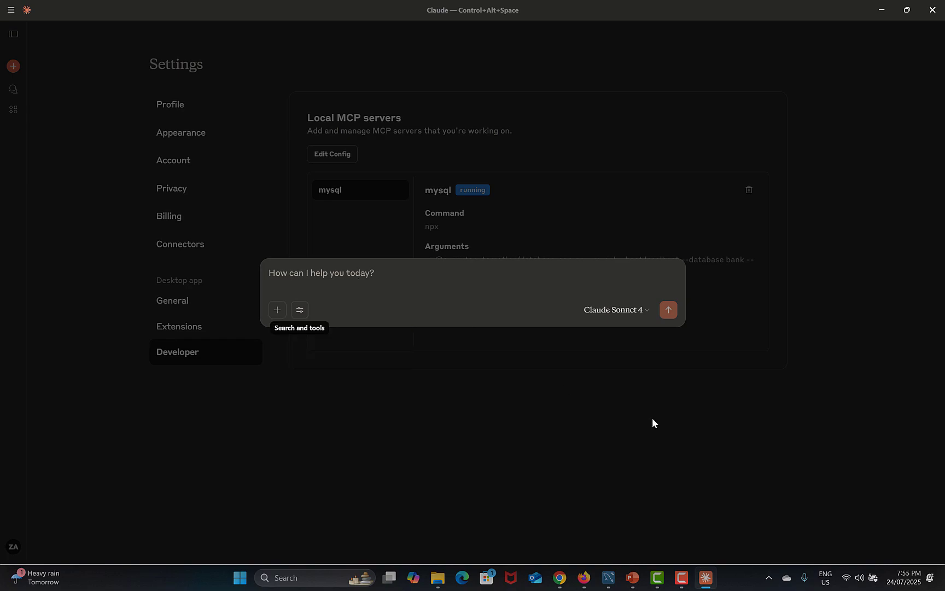
left_click(610, 575)
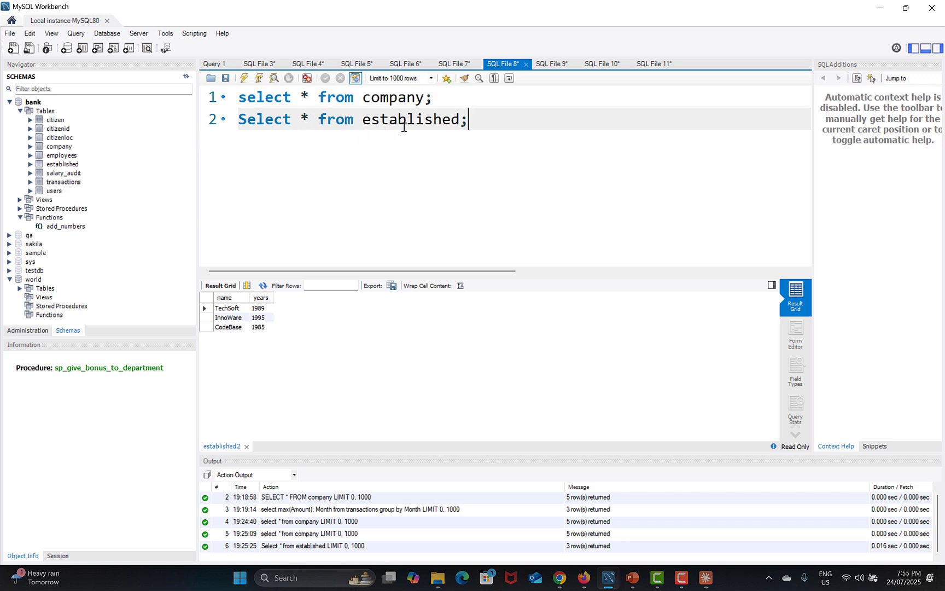
Execute 'select * from company;' in Workbench to view the table's five current rows
left_click_drag(451, 99, 235, 98)
left_click(244, 77)
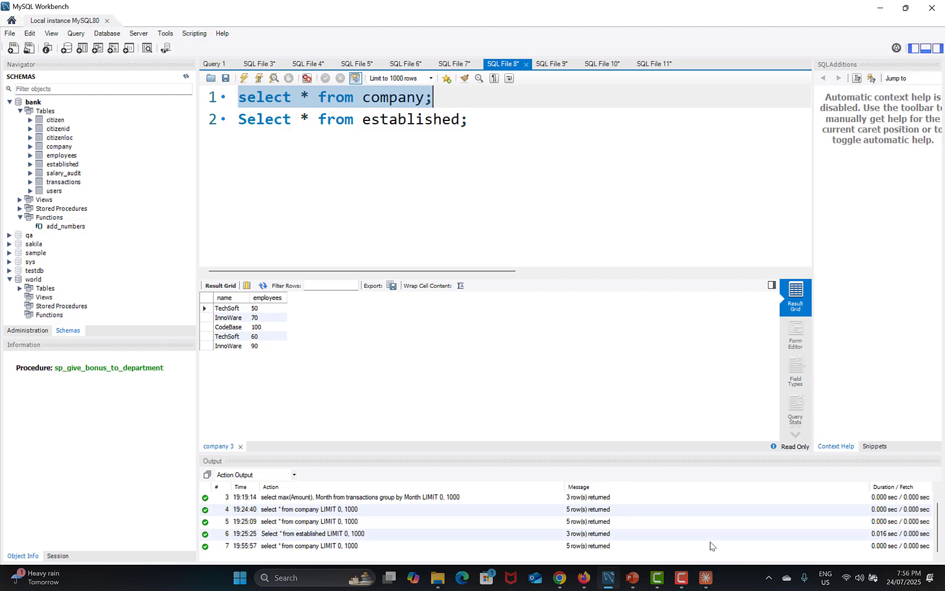
left_click(705, 576)
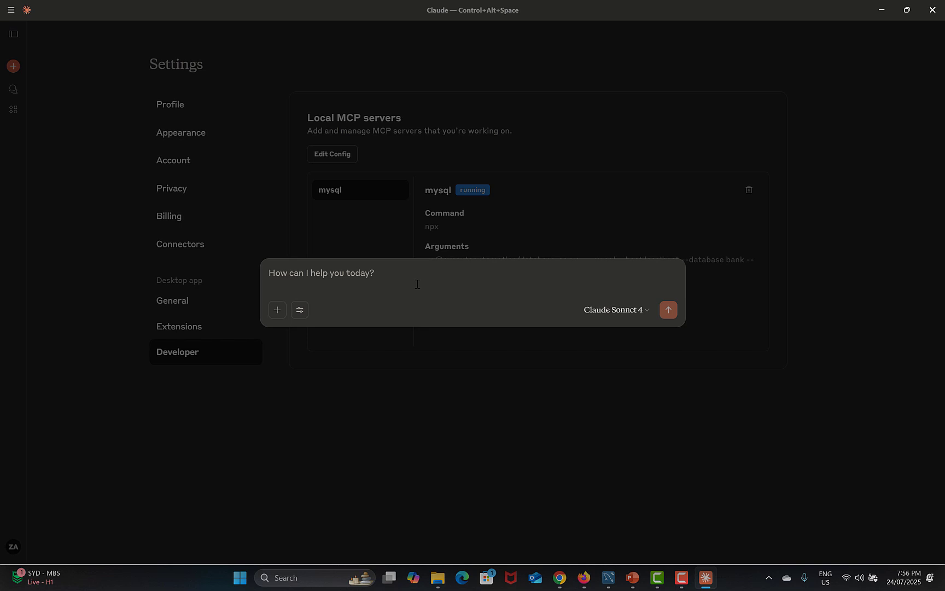
type("Fetch all records fro")
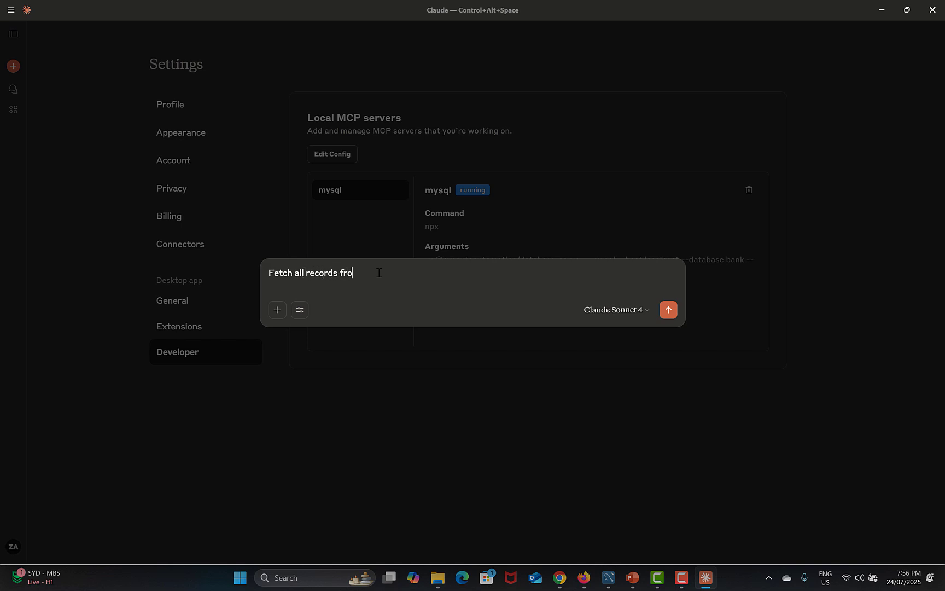
type("m company table")
key("Return")
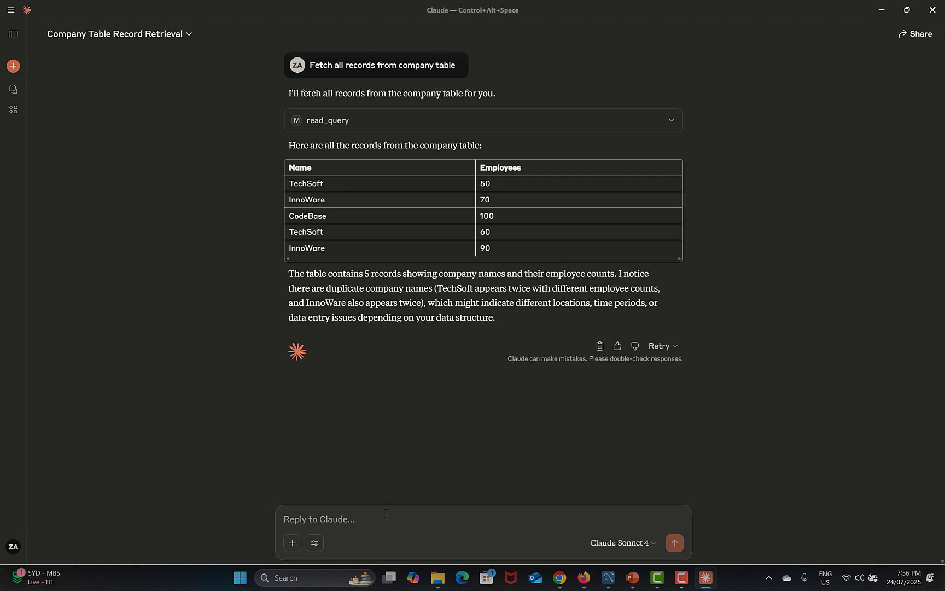
Type a request to update the number of employees to 100 from 50 for the company name
type("update")
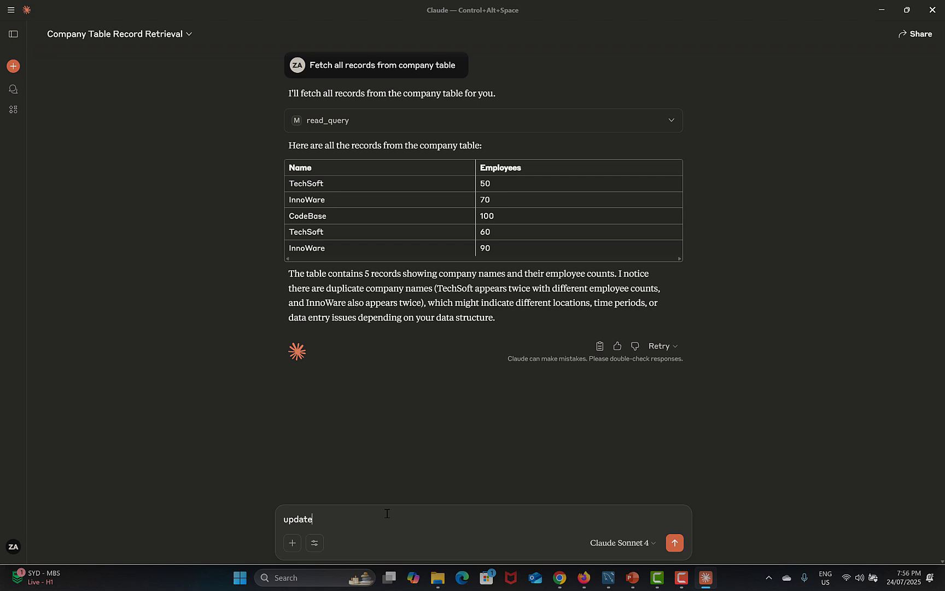
type("numbne")
type("f employees to 100 from 50")
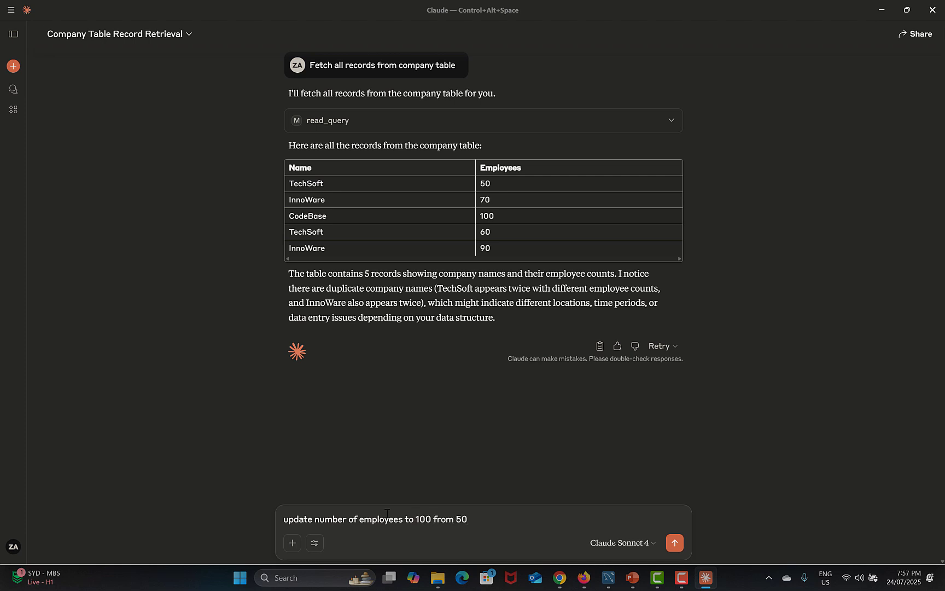
type(" and comapny")
key("BackSpace")
type("pany name")
Copy TechSoft from the Workbench table into the message as the company name and send it
double_click(313, 184)
key("ctrl+c")
left_click(570, 521)
key("ctrl+v")
left_click(674, 542)
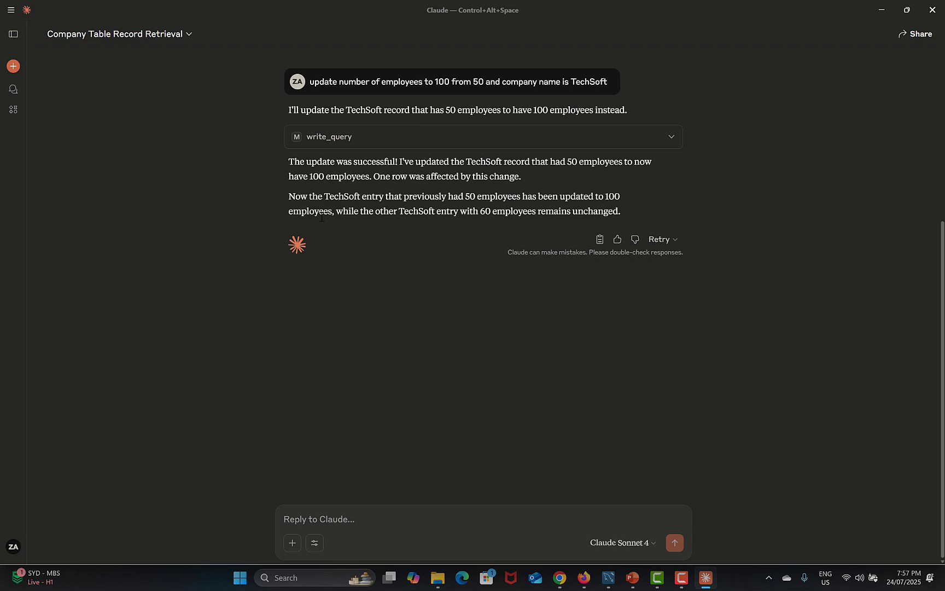
left_click(608, 577)
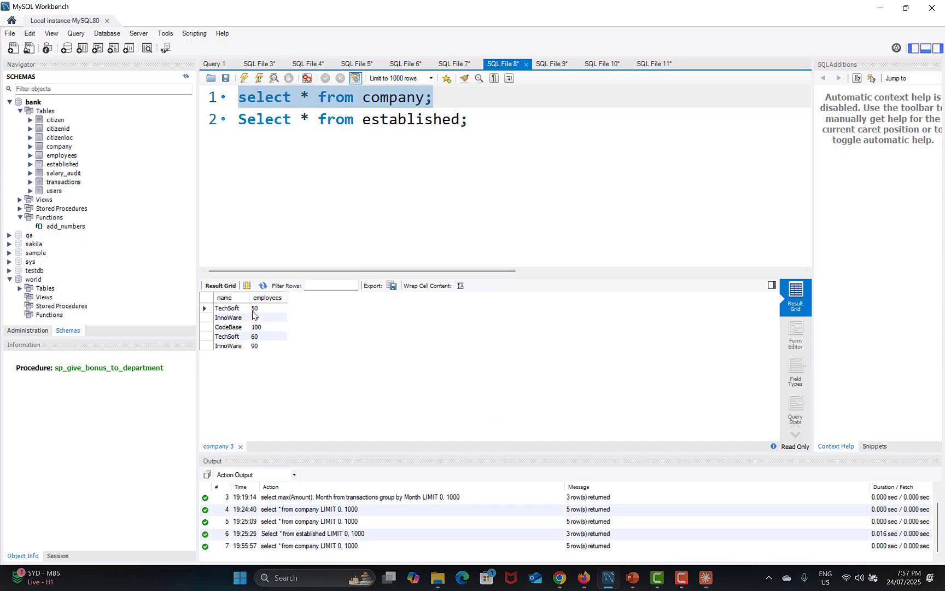
Re-run 'select * from company;' to confirm the TechSoft row now shows 100 employees
left_click(462, 95)
left_click_drag(462, 95, 239, 97)
left_click(245, 78)
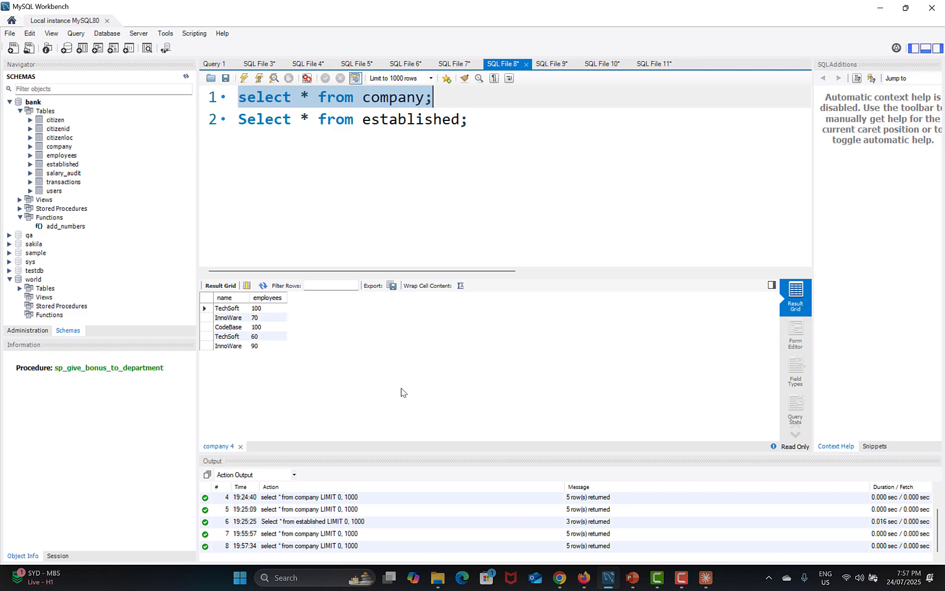
left_click(706, 578)
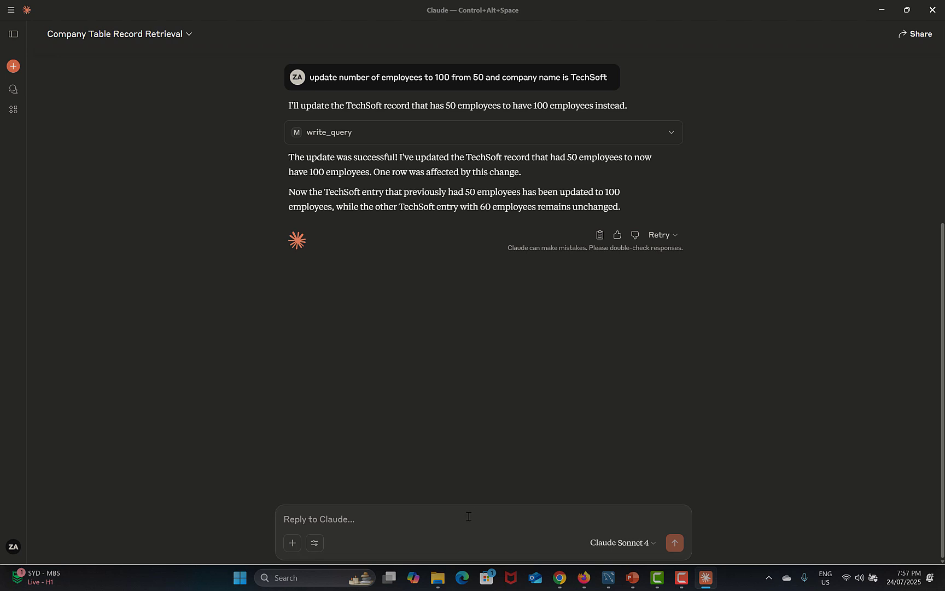
Ask Claude to add company Testing Funda with 150 employees, then inspect the insert query's request and response
type("add new compa")
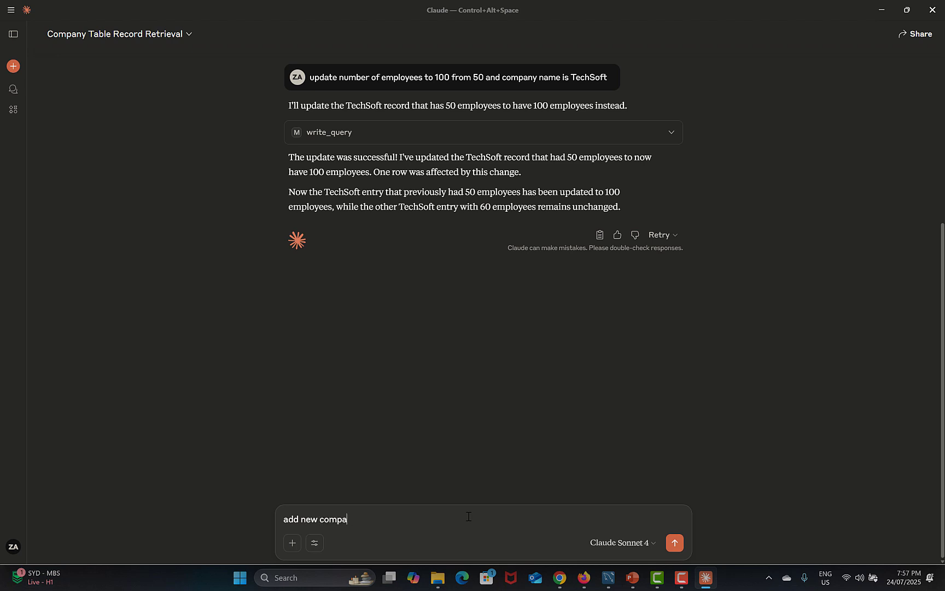
type("ny name it as Testing Funda an")
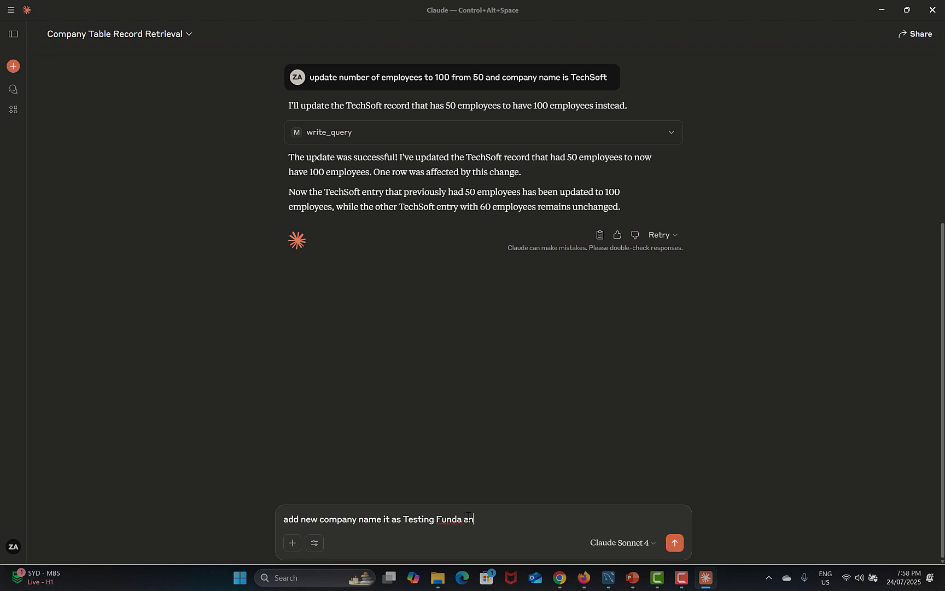
type("d number of employees are 150")
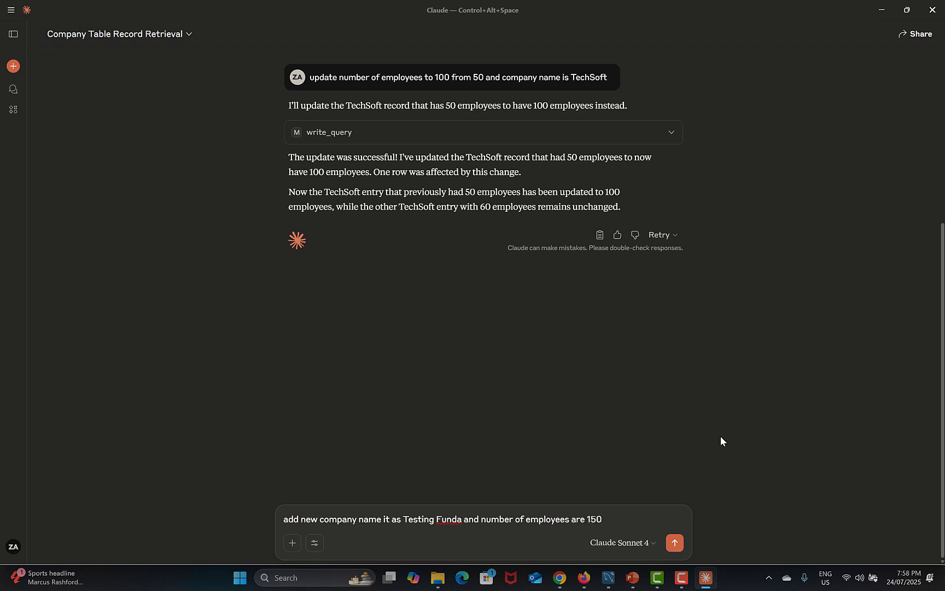
left_click(674, 542)
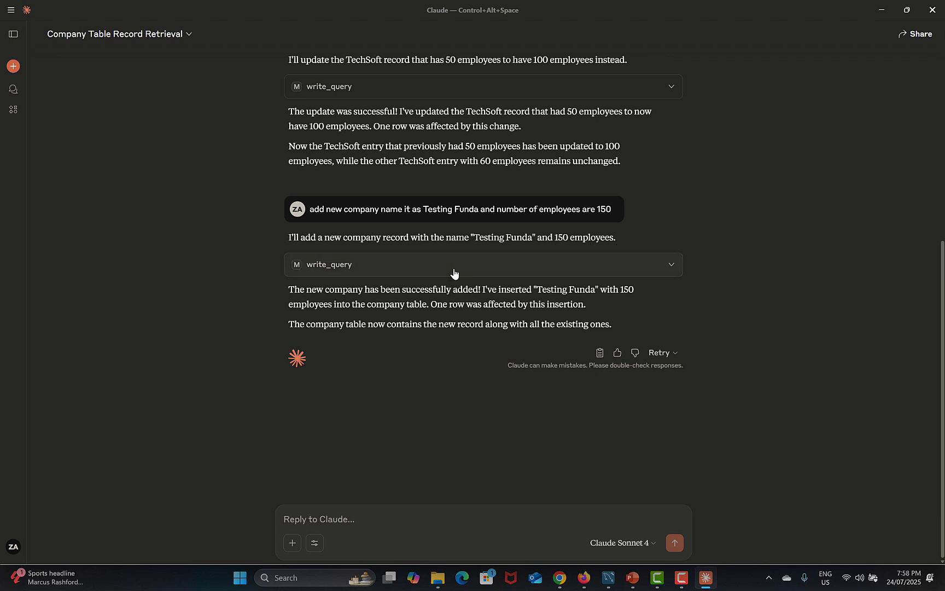
left_click(490, 271)
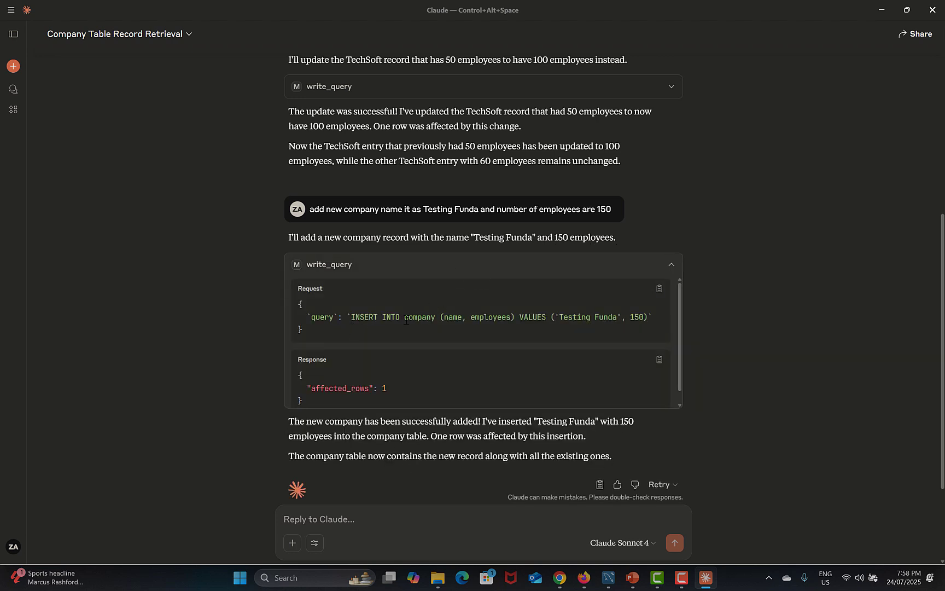
scroll(450, 326, "down", 1)
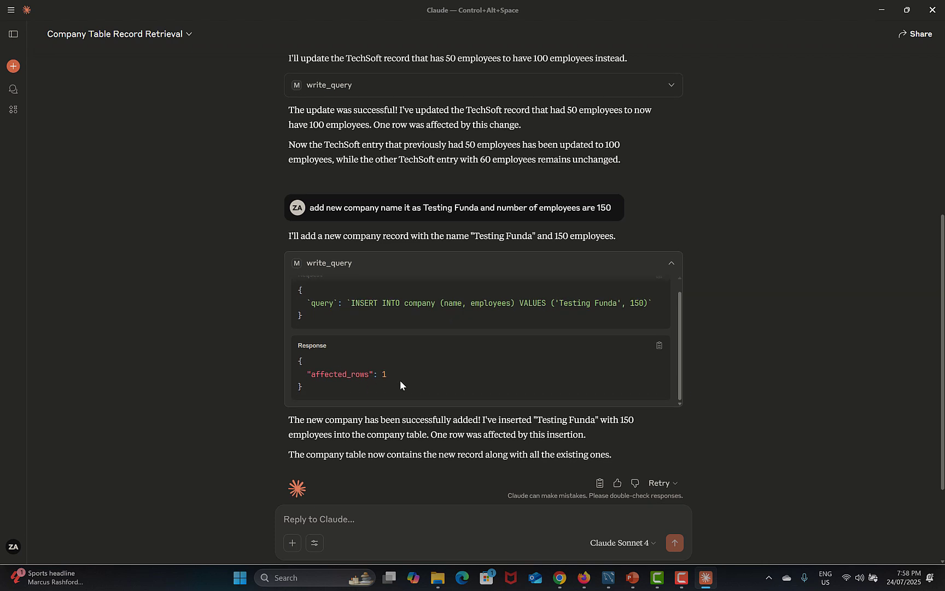
scroll(399, 380, "down", 1)
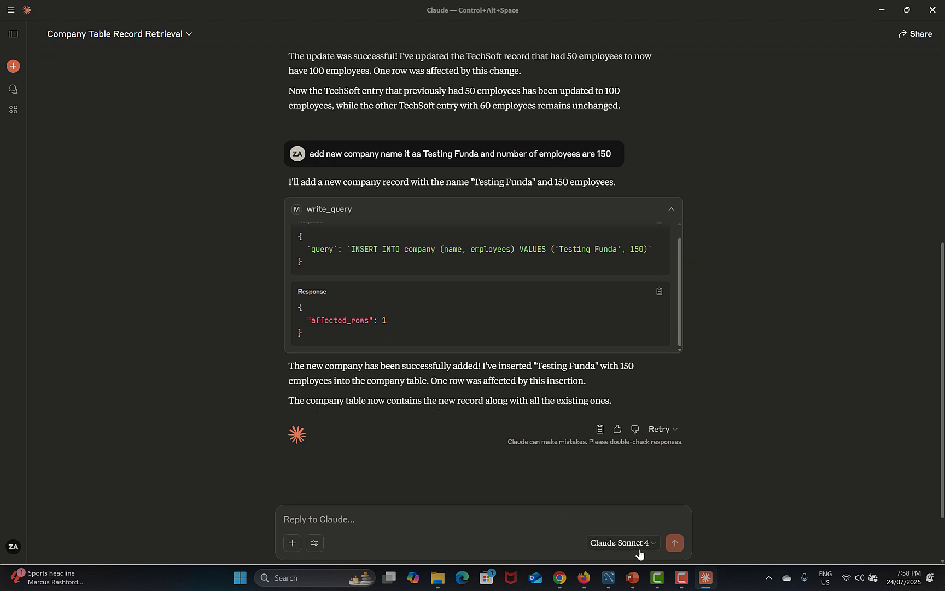
left_click(608, 577)
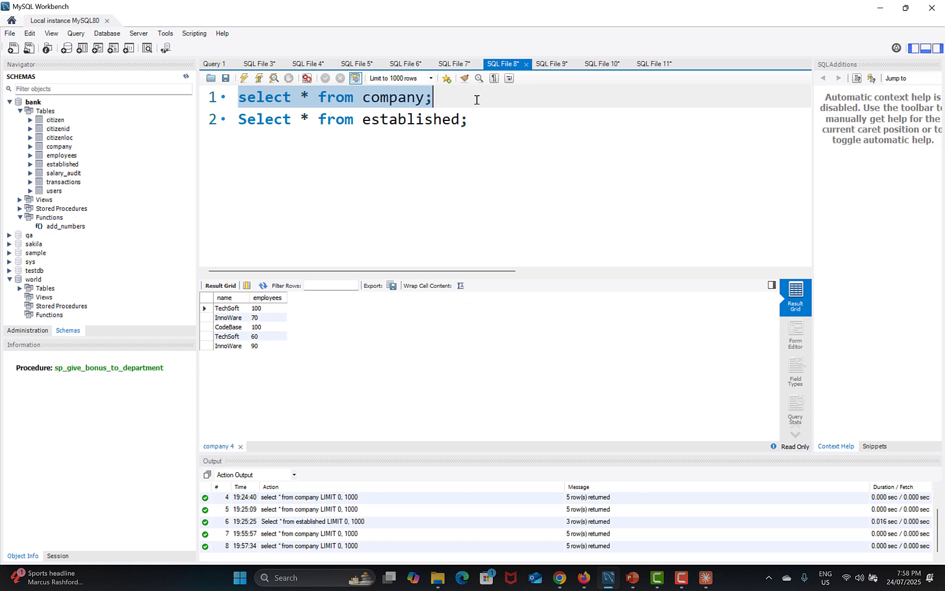
Re-run 'select * from company;' in MySQL Workbench to show the six rows, including Testing Funda with 150
left_click(245, 79)
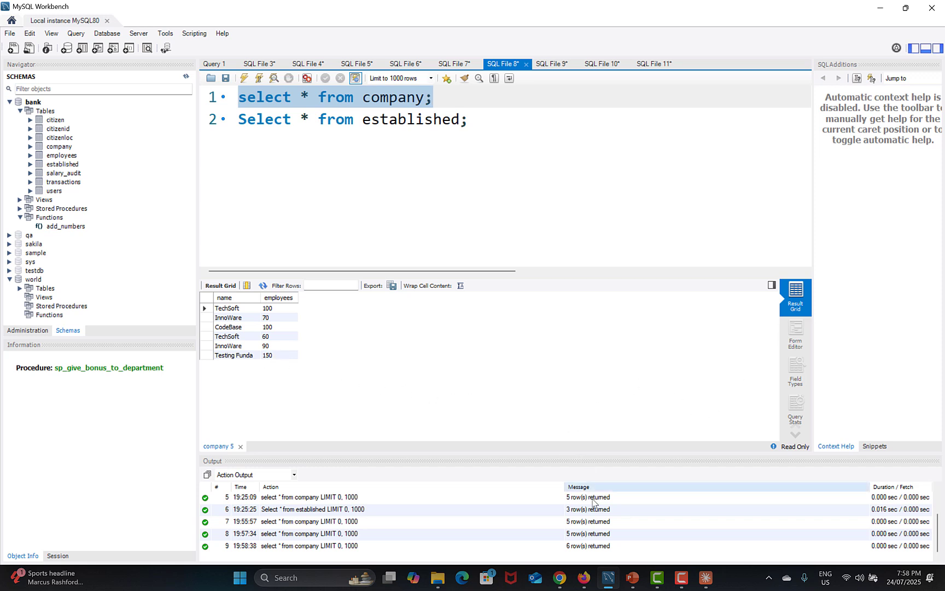
left_click(704, 577)
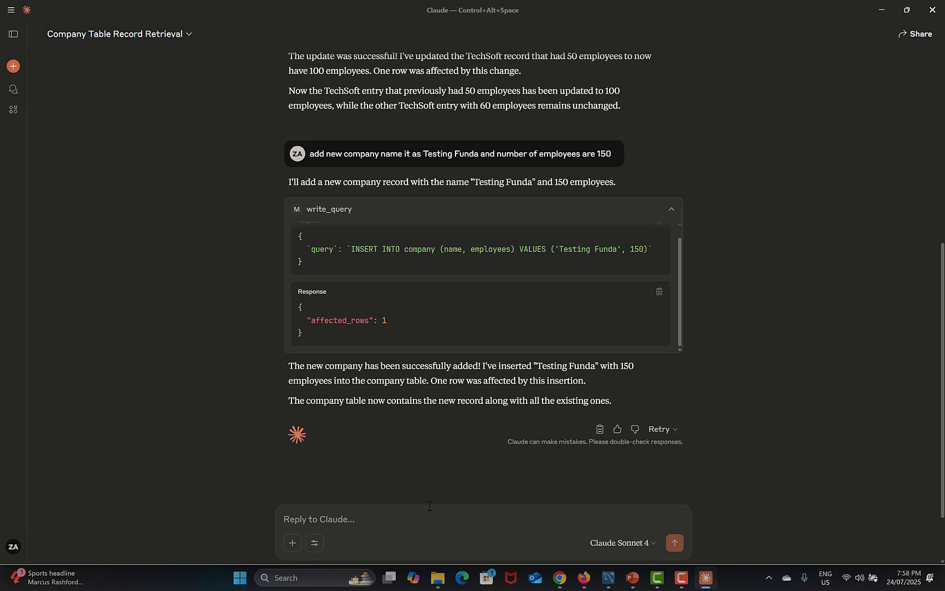
Send Claude the request 'delete testing funda record' to remove that row via write_query
type("delete testing funda record")
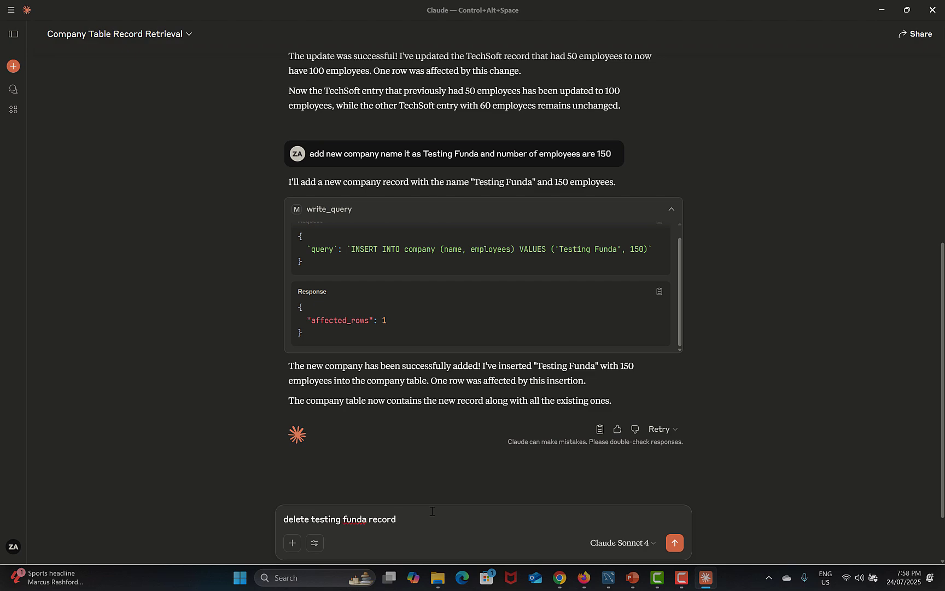
key("Return")
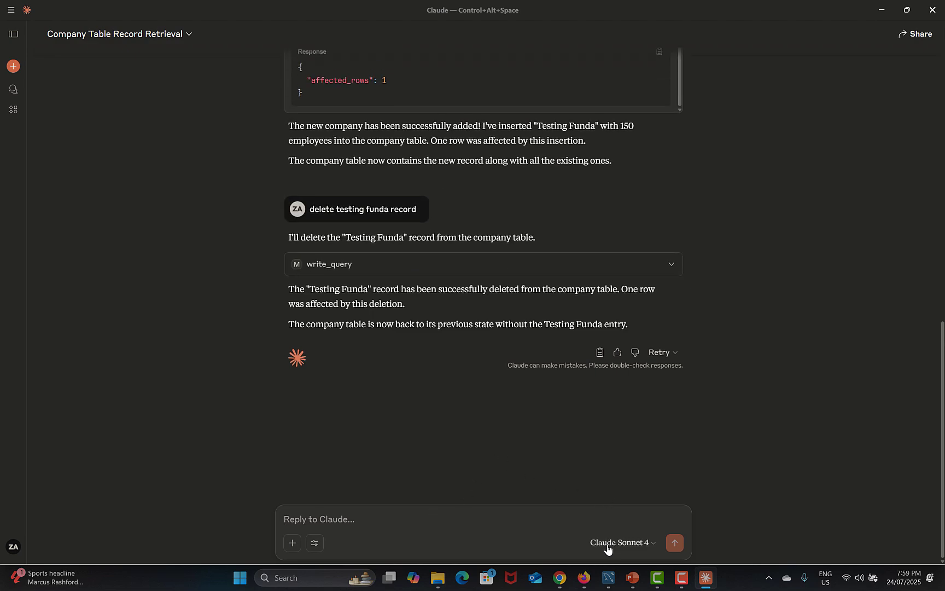
left_click(608, 577)
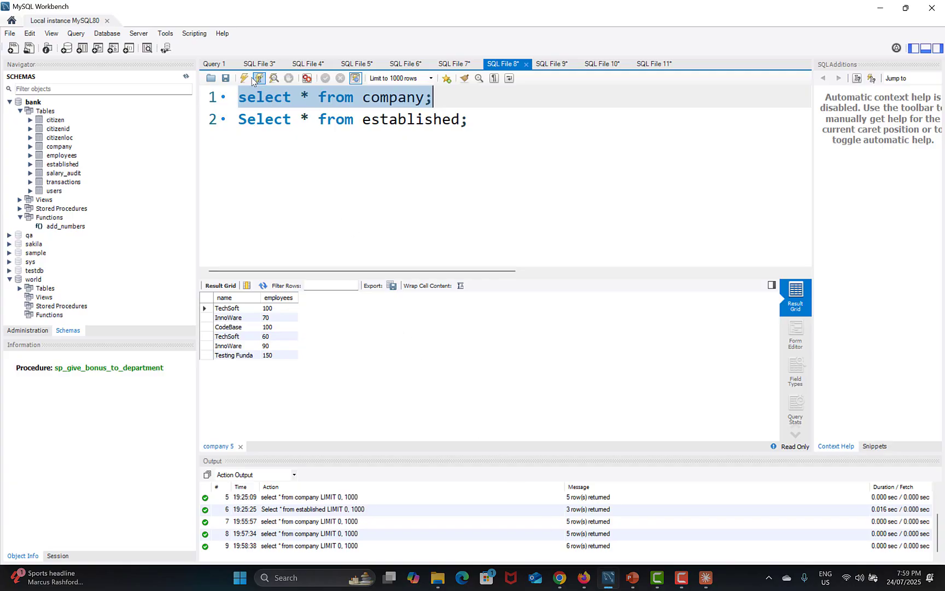
Re-run the company query in MySQL Workbench to confirm five rows remain without Testing Funda
left_click(244, 78)
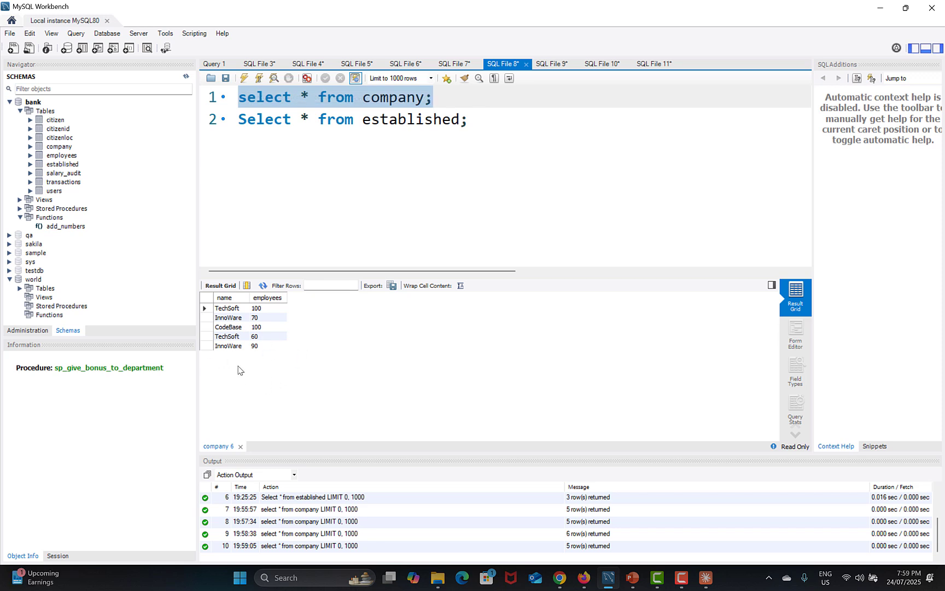
left_click(704, 581)
scroll(500, 354, "down", 3)
scroll(493, 301, "up", 3)
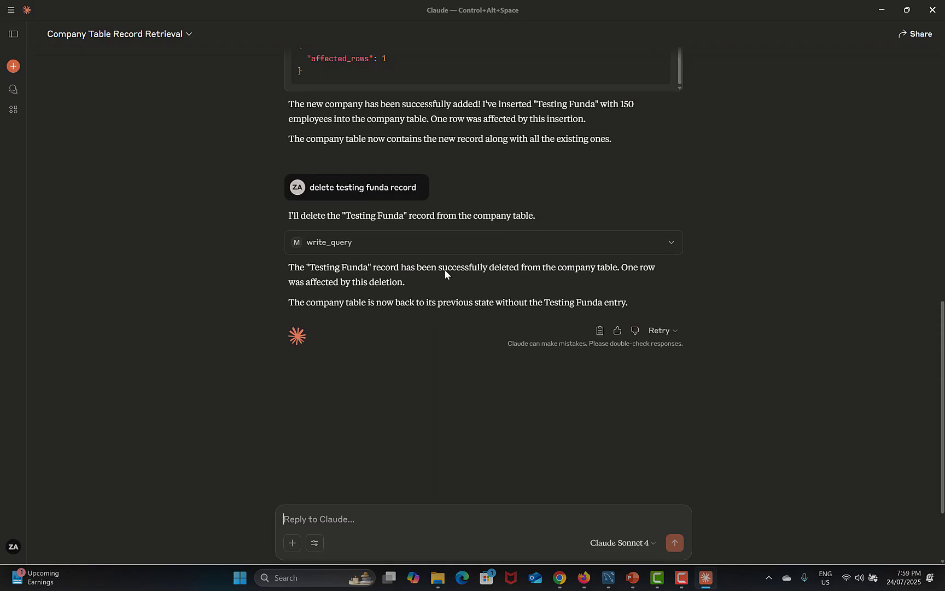
Expand the delete write_query details and select the statement DELETE FROM company WHERE name = 'Testing Funda'
left_click(419, 246)
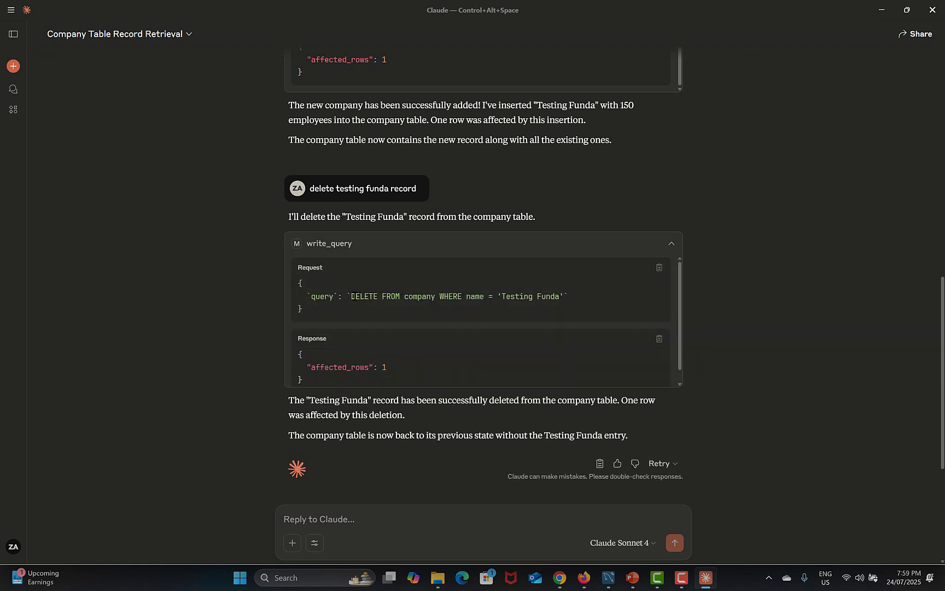
left_click_drag(350, 296, 558, 295)
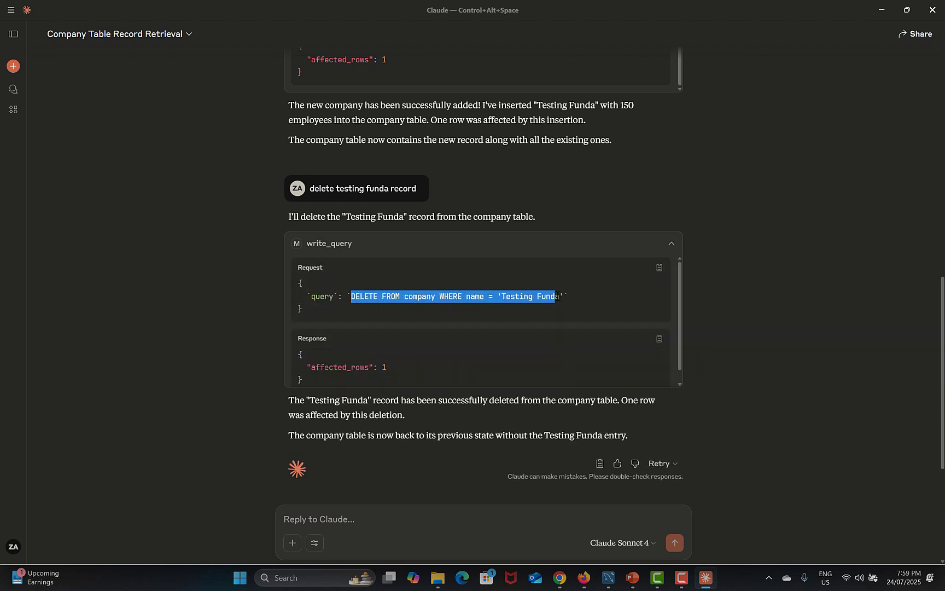